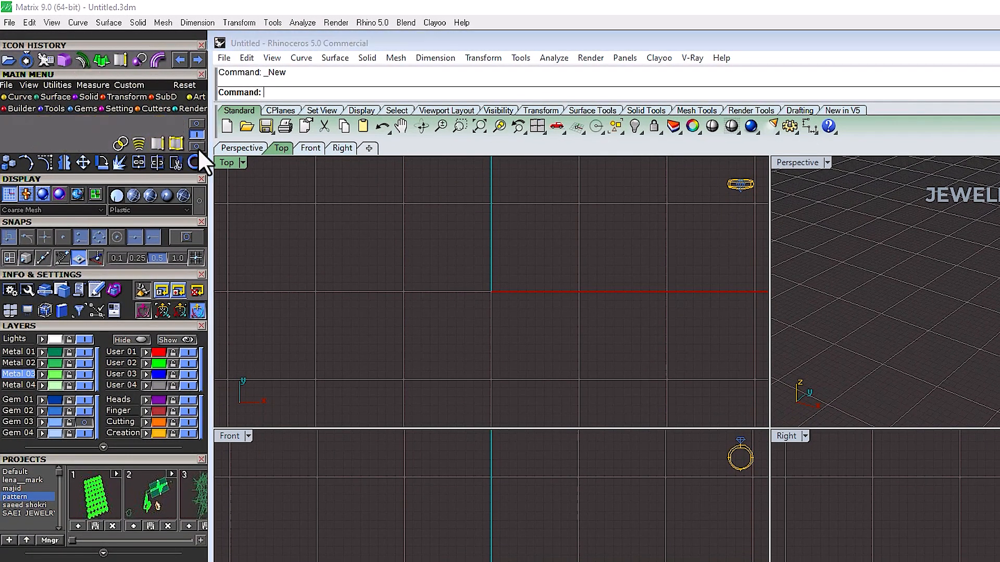
# Step: Draw a freeform curve through six points in the Top viewport with the Curve tool
pyautogui.click(198, 147)
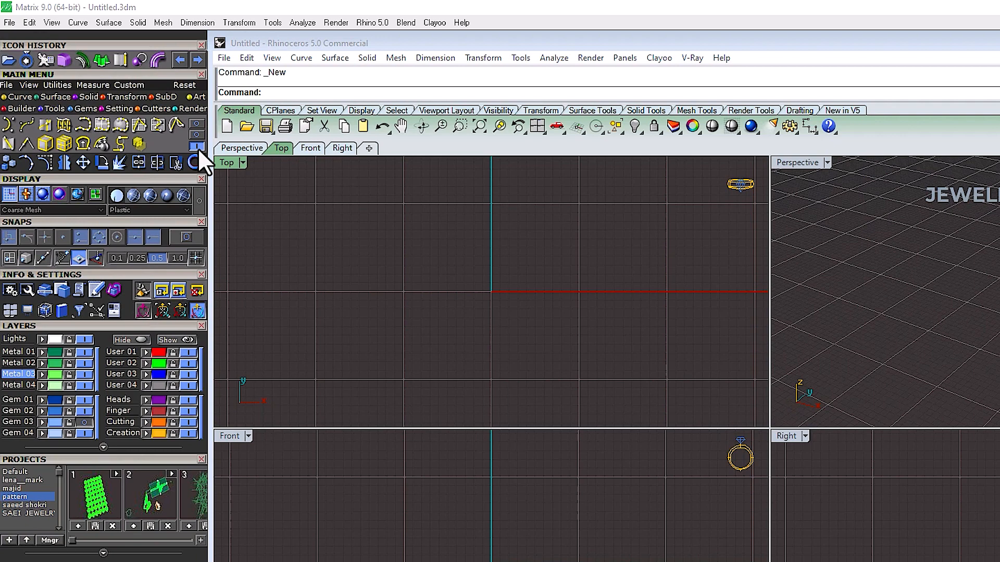
pyautogui.click(10, 127)
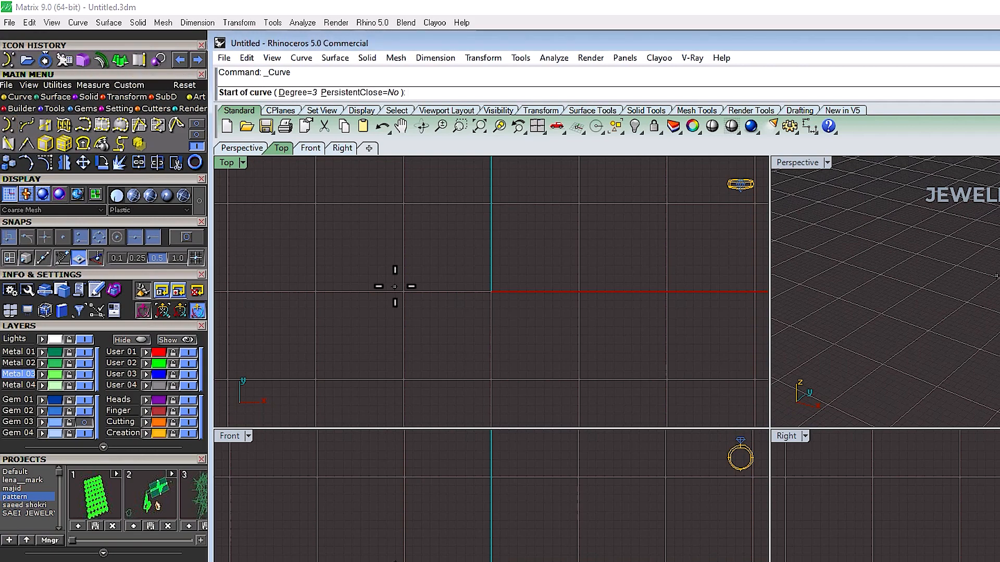
pyautogui.click(384, 254)
pyautogui.click(466, 258)
pyautogui.click(490, 350)
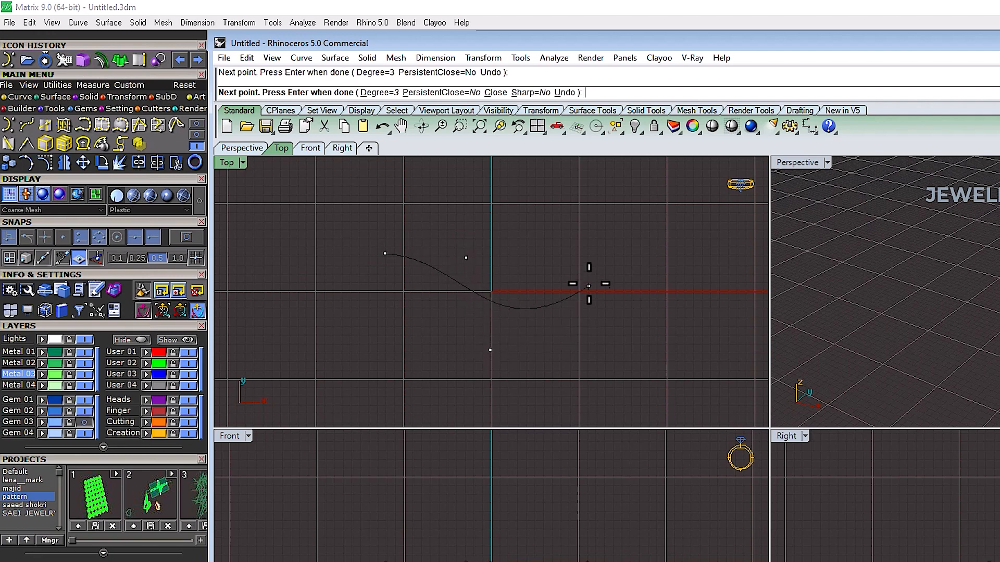
pyautogui.click(588, 284)
pyautogui.click(606, 213)
pyautogui.click(667, 317)
pyautogui.rightClick(668, 317)
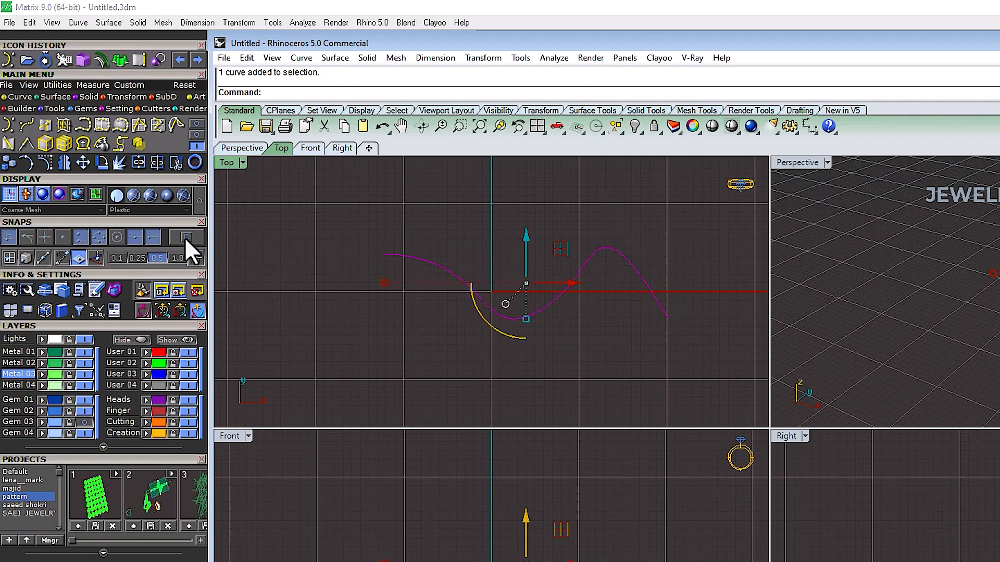
# Step: Draw a second curve starting from the first curve's end, then undo it
pyautogui.click(144, 363)
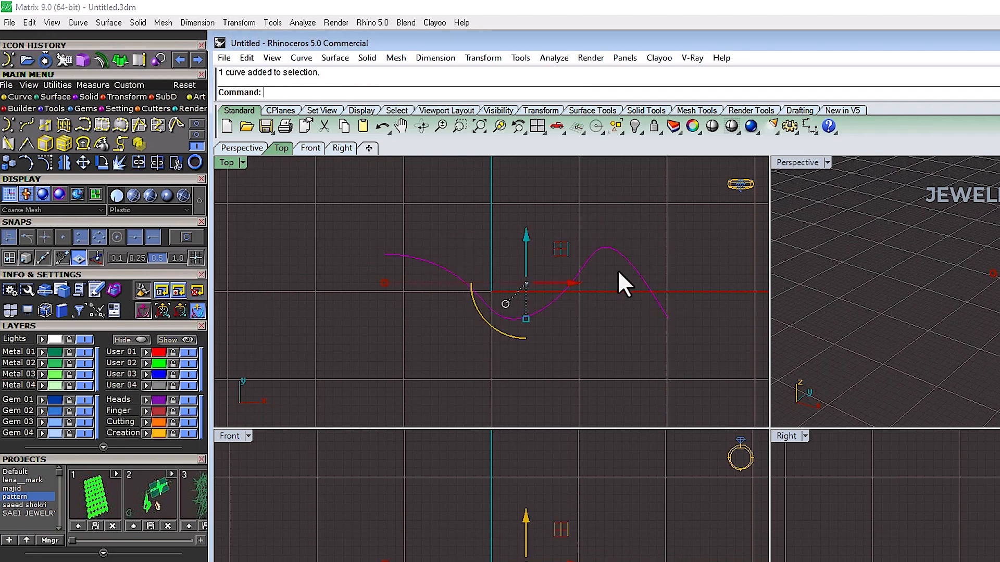
pyautogui.click(636, 270)
pyautogui.scroll(3, 668, 316)
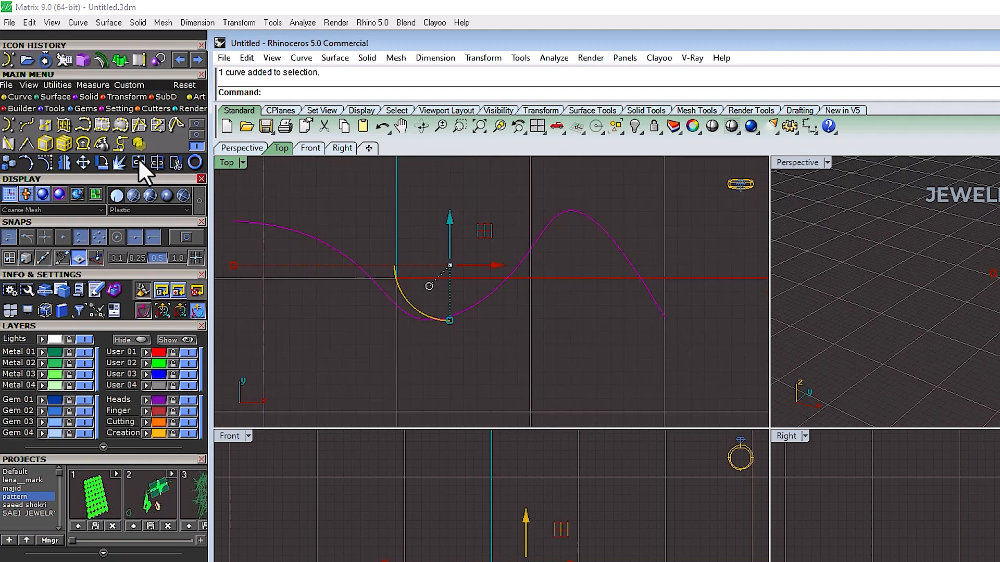
pyautogui.click(7, 127)
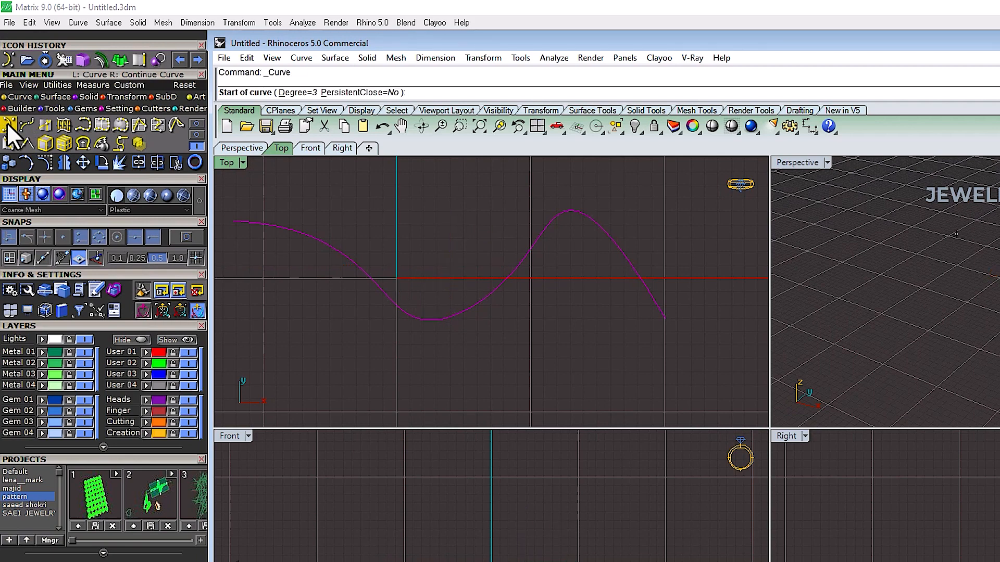
pyautogui.click(665, 318)
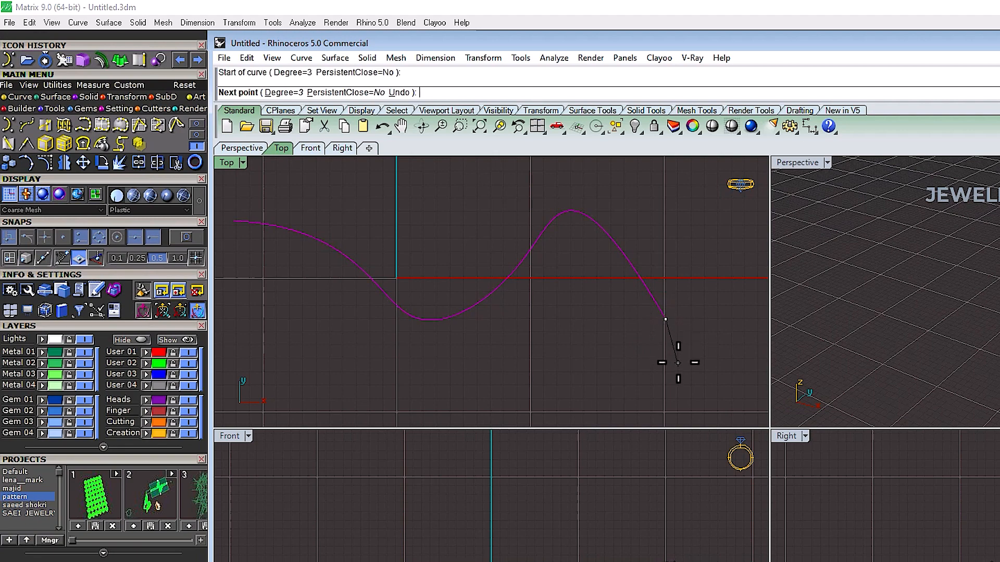
pyautogui.click(678, 362)
pyautogui.click(615, 379)
pyautogui.click(545, 328)
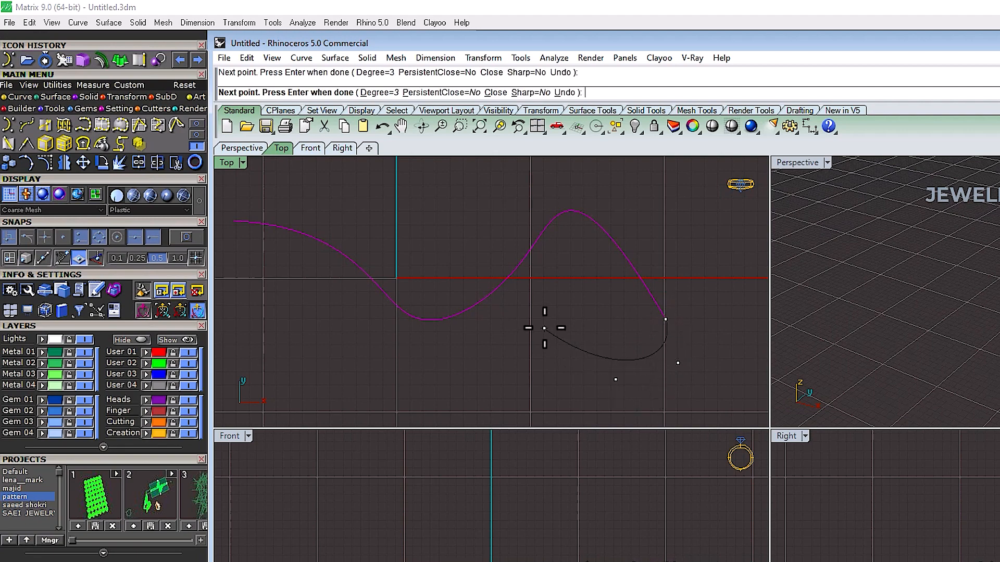
pyautogui.click(497, 376)
pyautogui.rightClick(496, 376)
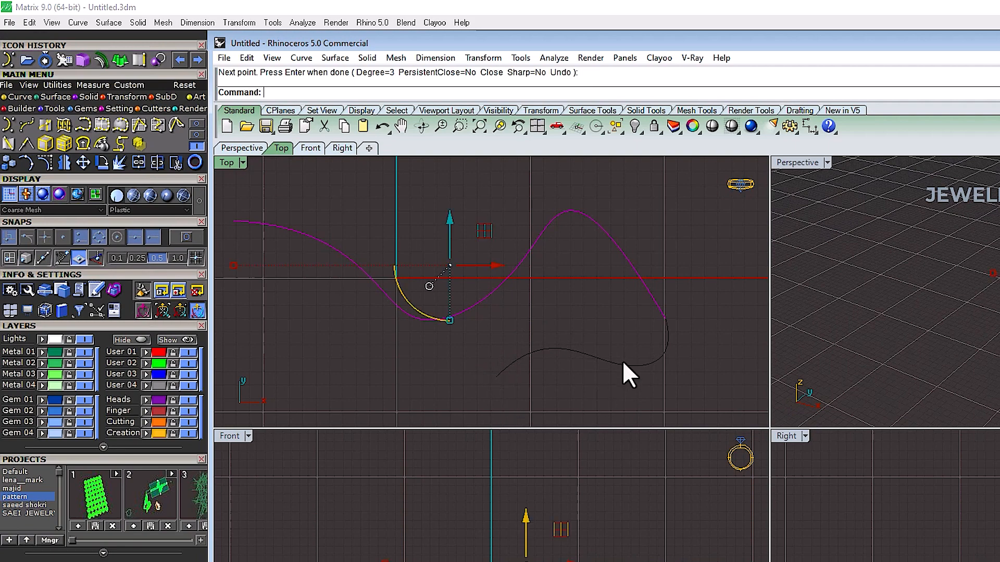
pyautogui.hotkey('ctrl', 'z')
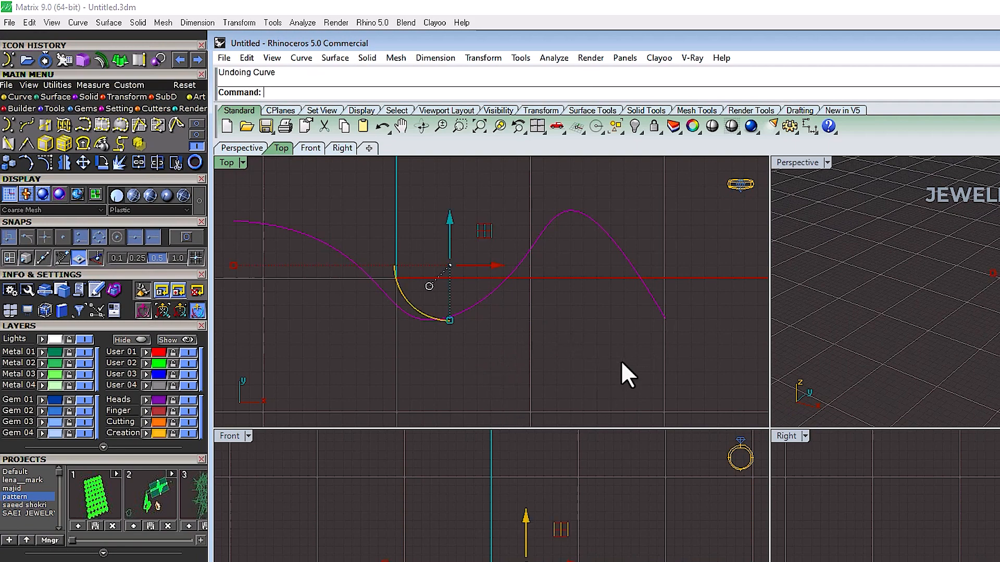
# Step: Extend the first curve from its end with Continue Curve, adding two points below it
pyautogui.click(11, 126)
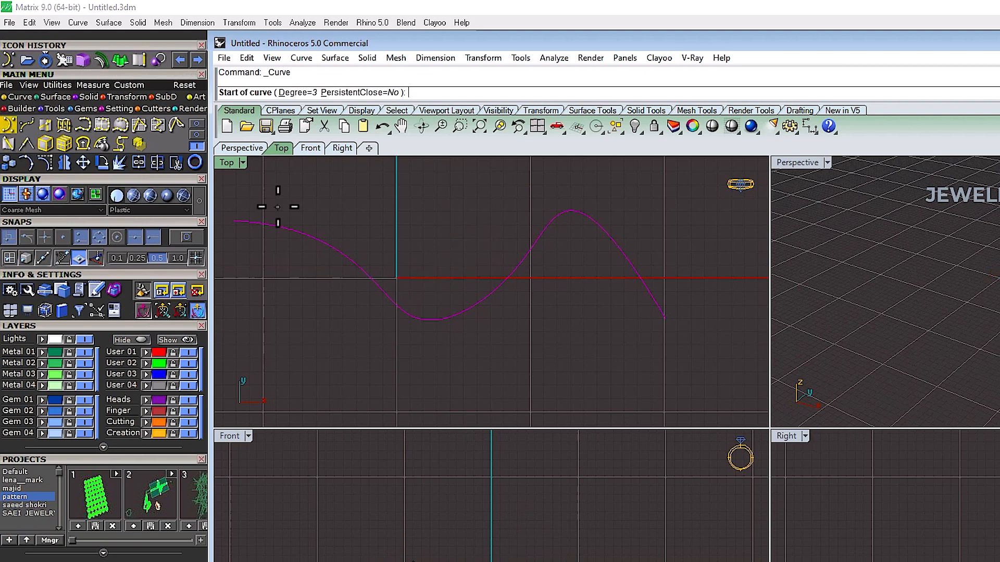
pyautogui.rightClick(12, 125)
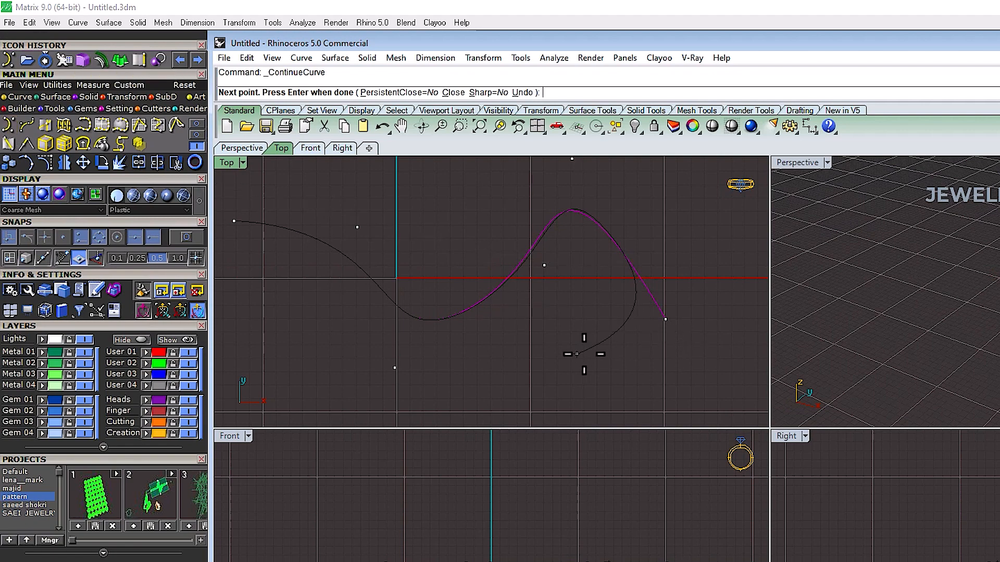
pyautogui.rightClick(640, 348)
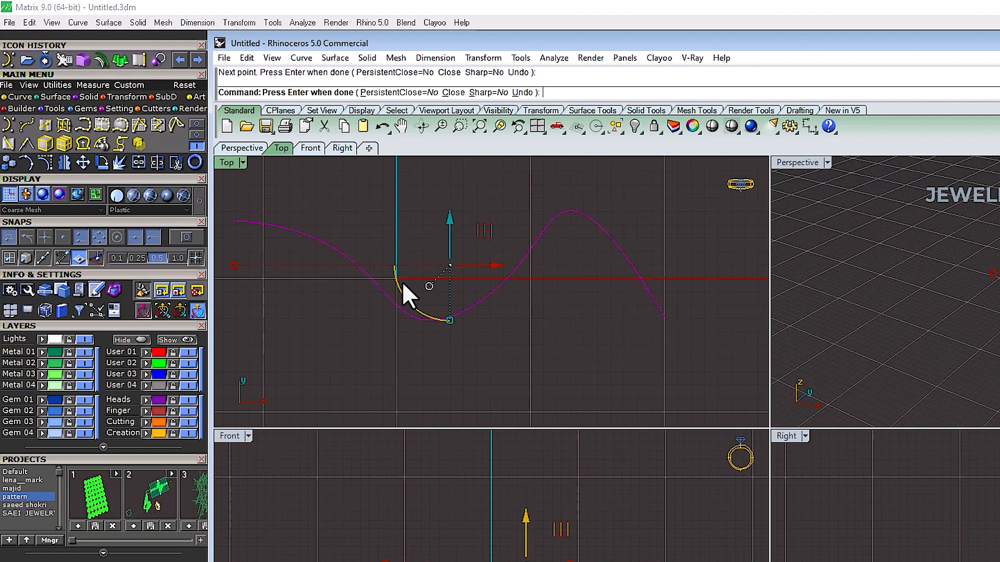
pyautogui.rightClick(11, 123)
pyautogui.click(618, 382)
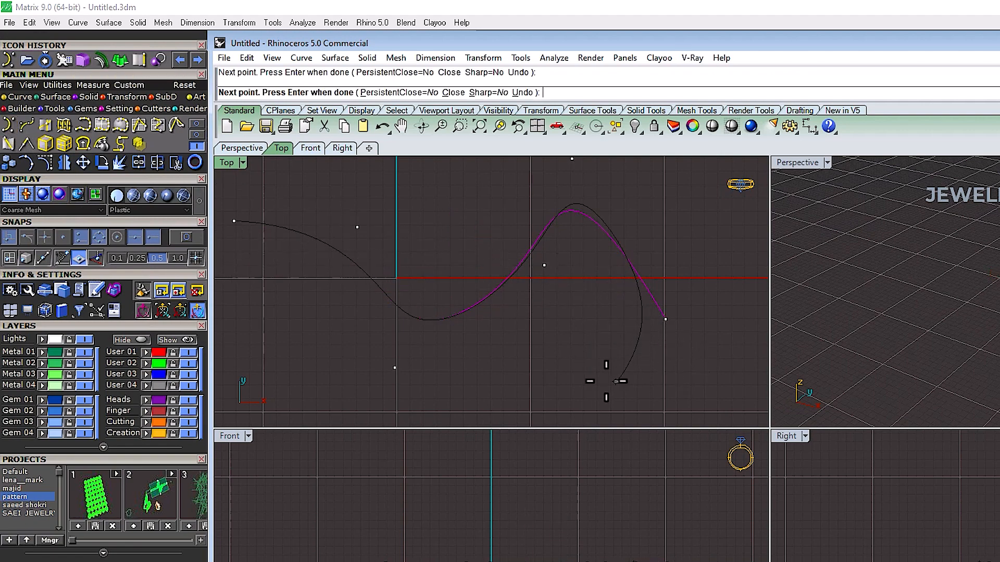
pyautogui.click(565, 394)
pyautogui.rightClick(661, 398)
pyautogui.moveTo(717, 285); pyautogui.dragTo(777, 263, button='right')
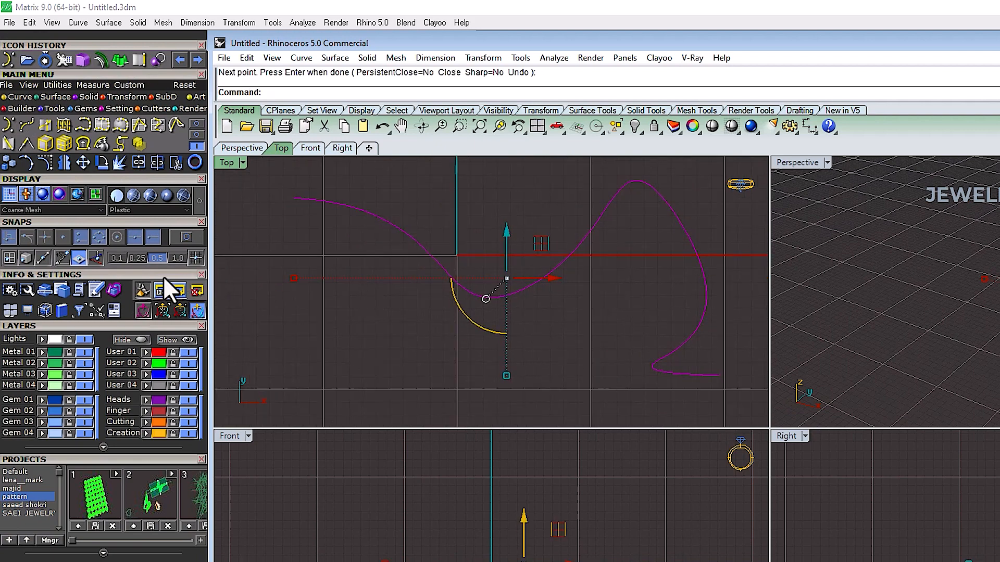
pyautogui.scroll(-3, 402, 211)
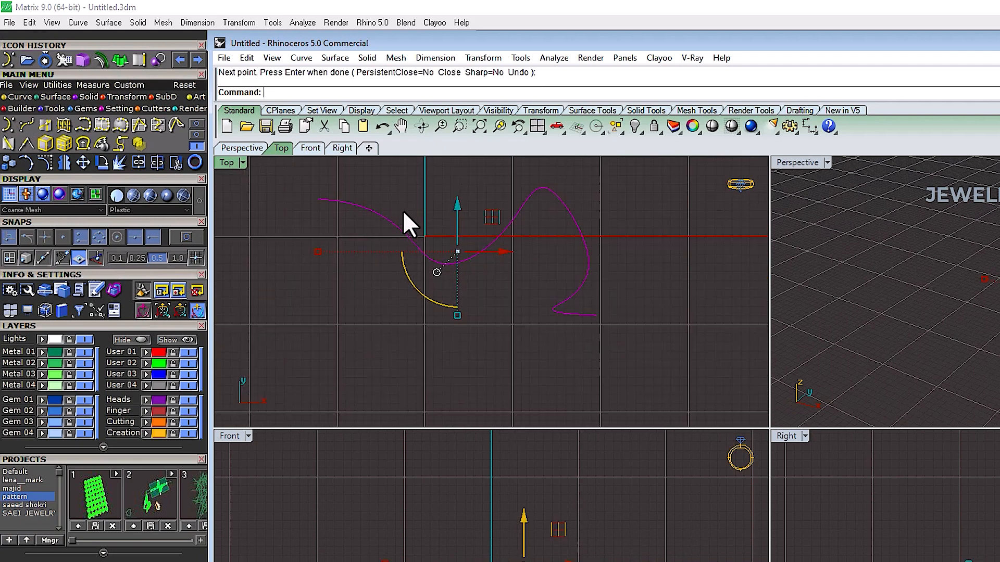
# Step: Extend the curve again with Continue Curve, adding four more points to form a looping tail
pyautogui.click(23, 125)
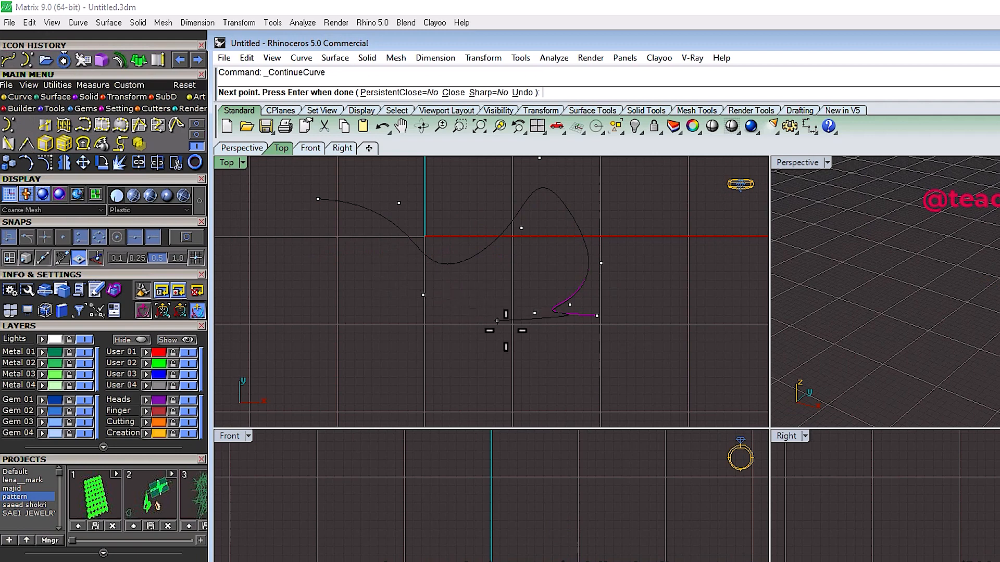
pyautogui.scroll(6, 600, 319)
pyautogui.scroll(-6, 625, 320)
pyautogui.rightClick(623, 318)
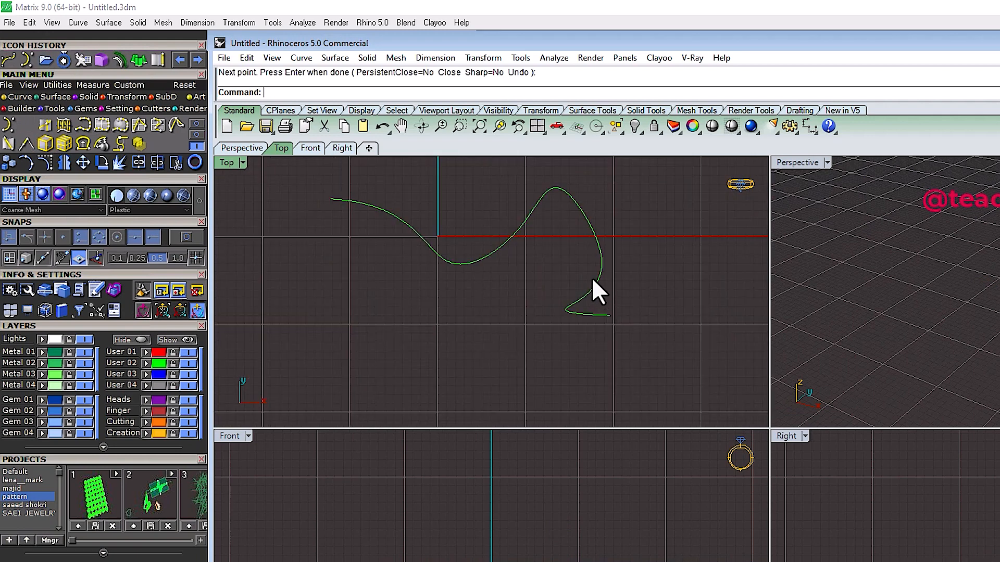
pyautogui.click(585, 294)
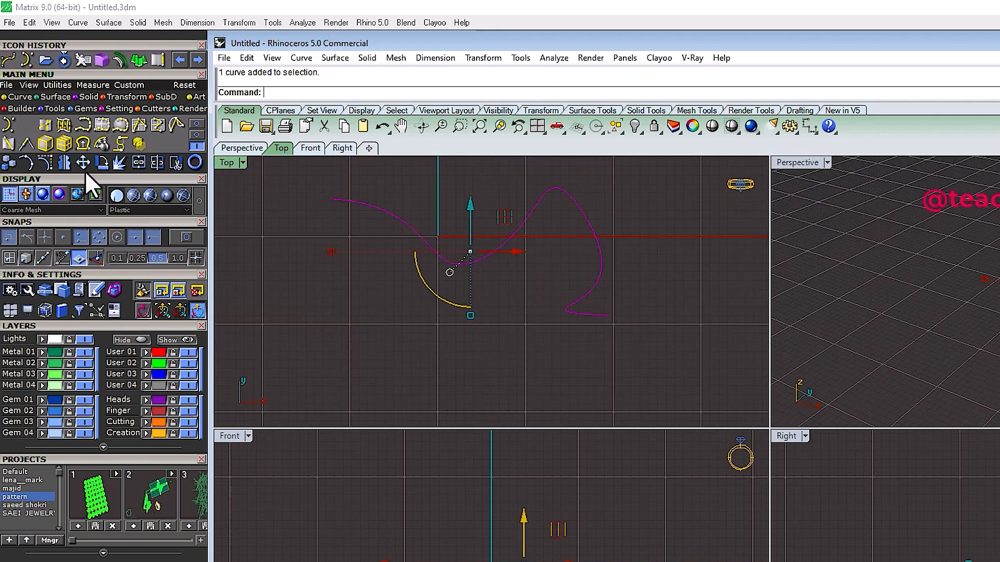
pyautogui.click(22, 126)
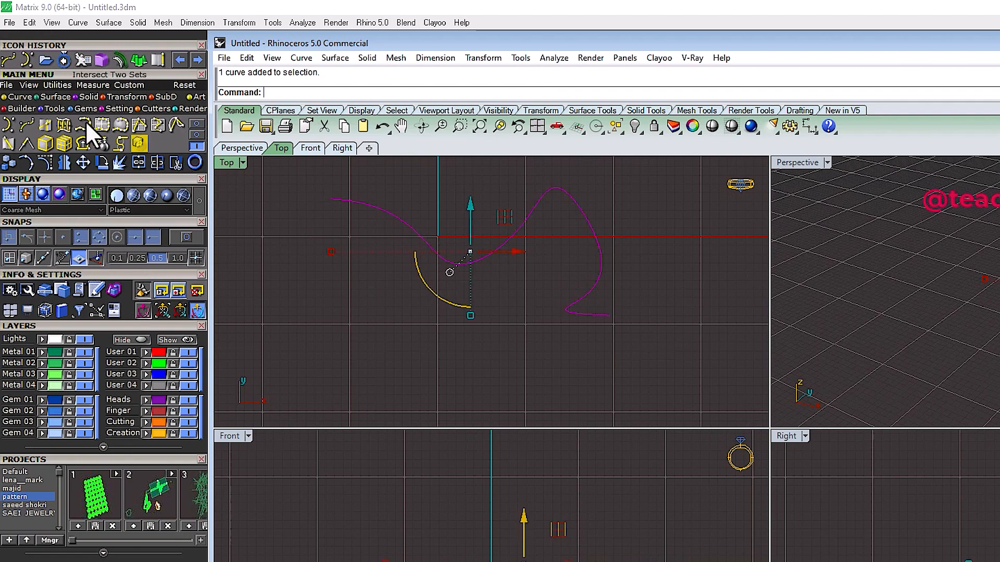
pyautogui.click(23, 126)
pyautogui.click(652, 337)
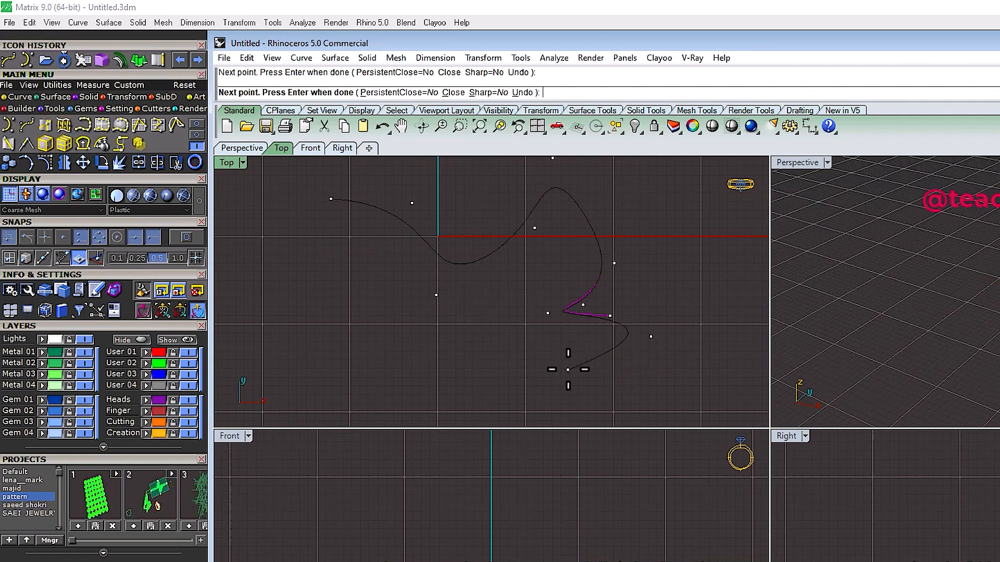
pyautogui.click(567, 368)
pyautogui.click(667, 404)
pyautogui.click(712, 326)
pyautogui.rightClick(716, 287)
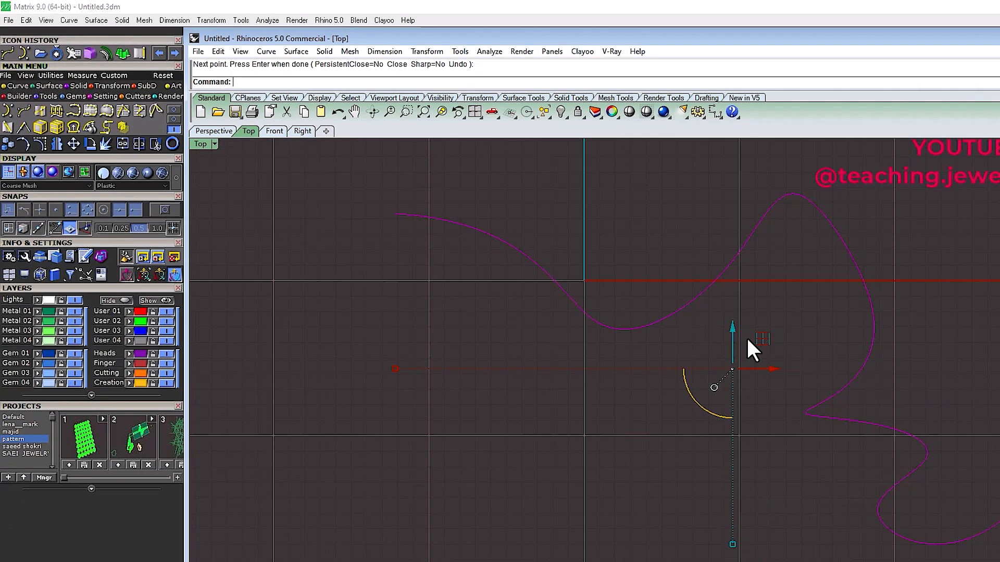
pyautogui.press('Escape')
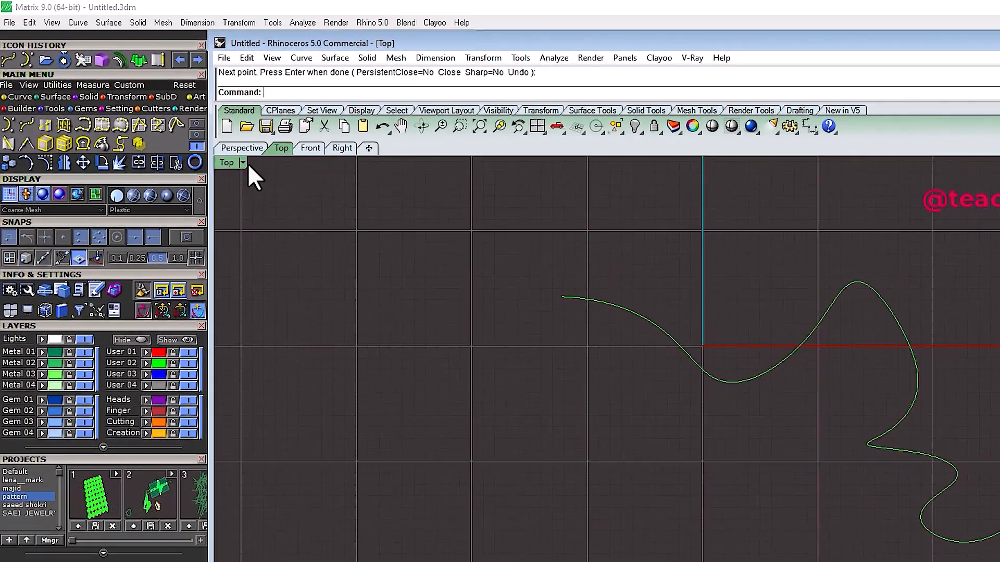
# Step: Create a rectangular plane surface from corners in the maximized Perspective viewport
pyautogui.click(183, 112)
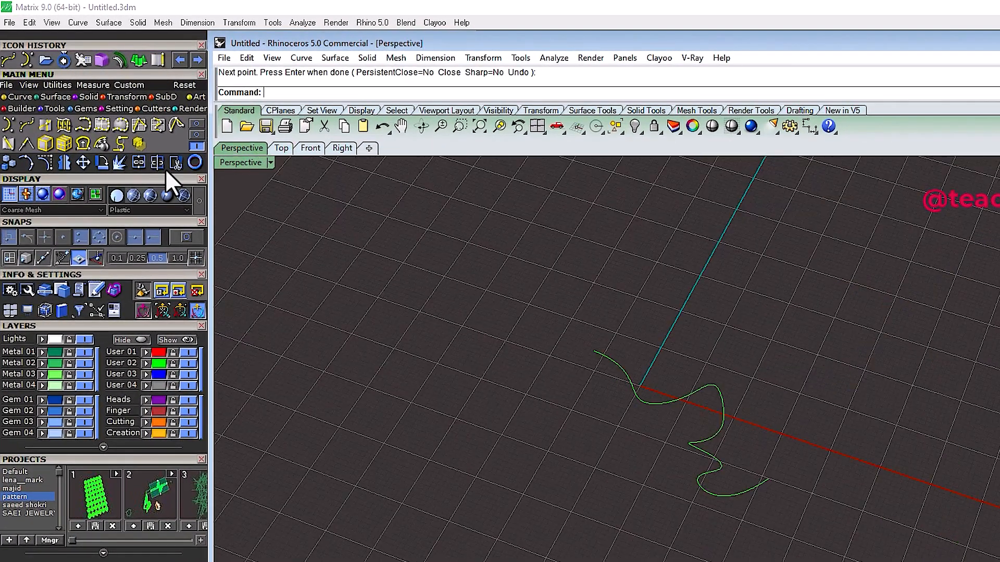
pyautogui.click(60, 100)
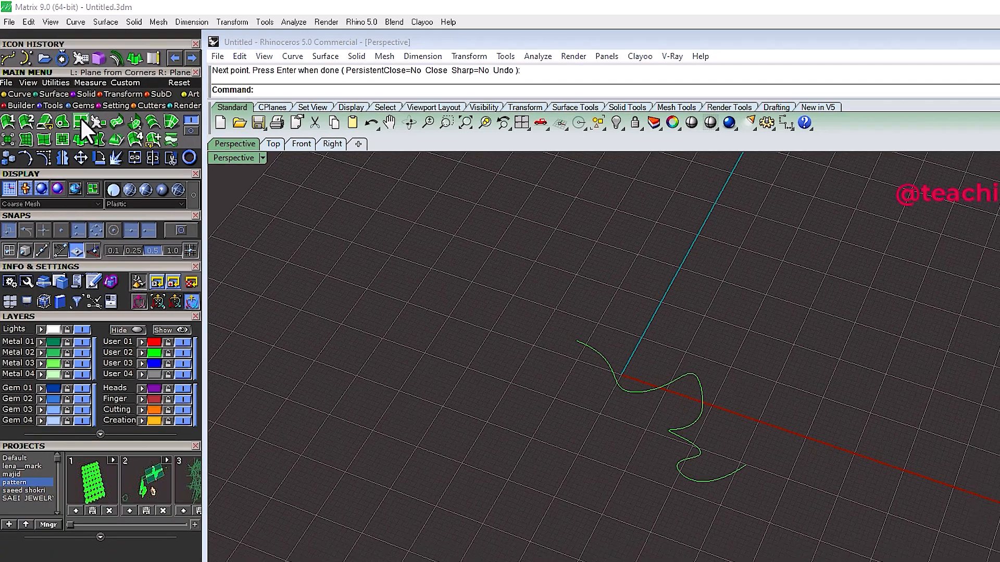
pyautogui.click(83, 124)
pyautogui.click(564, 214)
pyautogui.click(863, 169)
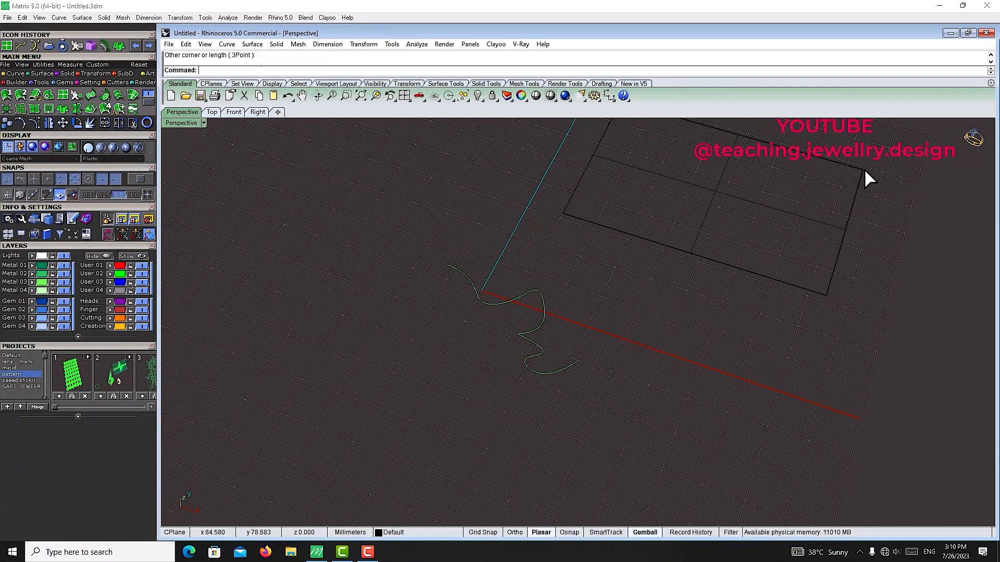
pyautogui.click(687, 251)
# Step: Set the Perspective viewport display mode to Plastic
pyautogui.click(194, 124)
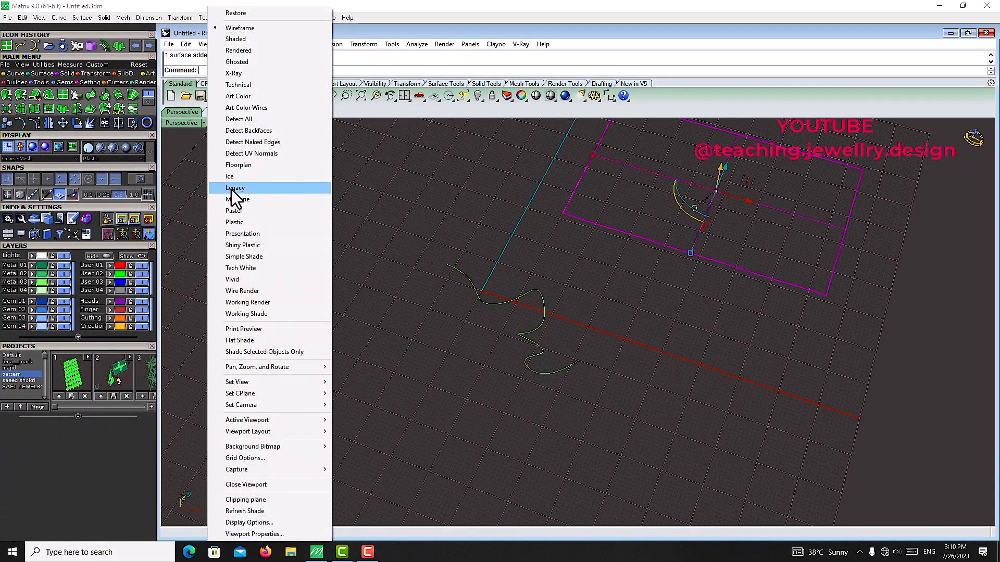
pyautogui.click(242, 226)
pyautogui.moveTo(665, 225)
pyautogui.keyDown('shift'); pyautogui.mouseDown(button='right')
pyautogui.moveTo(667, 278)
pyautogui.moveTo(535, 341)
pyautogui.mouseUp(button='right'); pyautogui.keyUp('shift')
pyautogui.press('Escape')
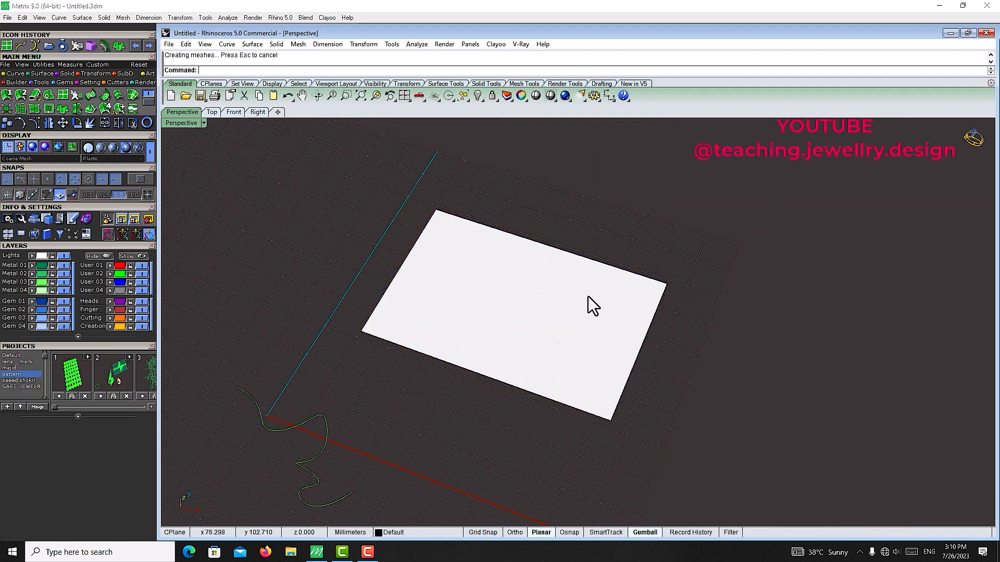
# Step: Extract isocurves at an 80° angle at several points across the plane surface
pyautogui.scroll(2, 573, 273)
pyautogui.click(545, 334)
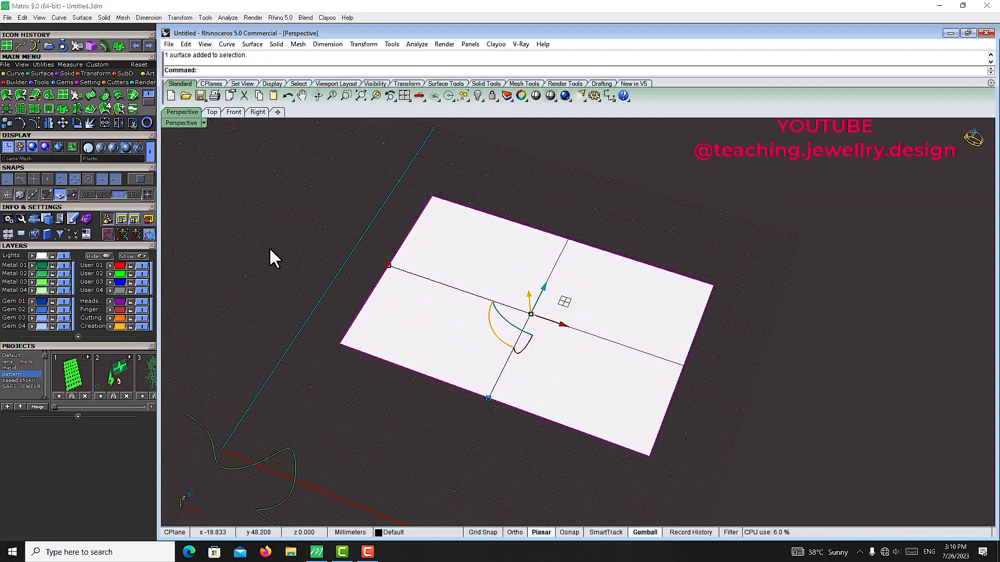
pyautogui.click(14, 74)
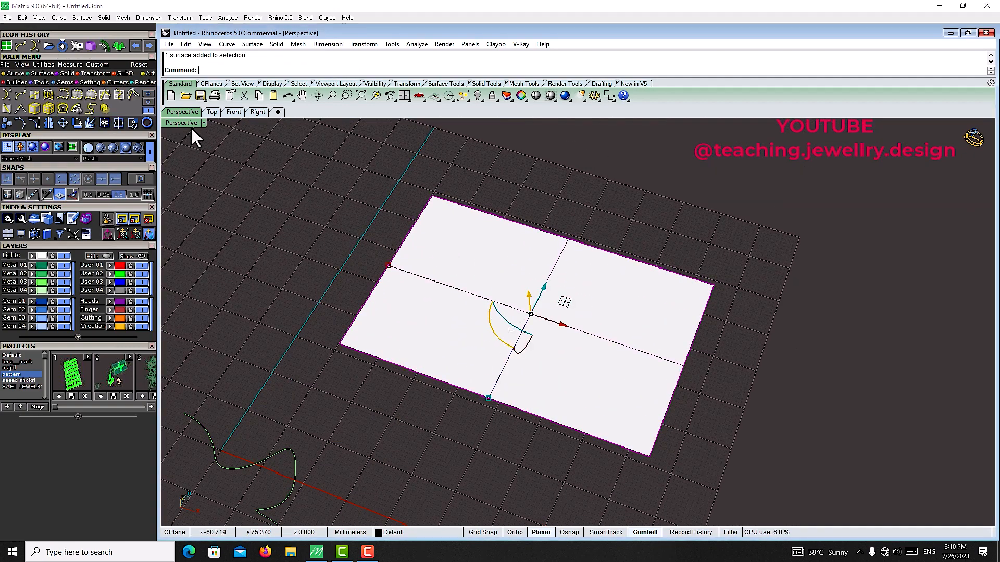
pyautogui.click(32, 95)
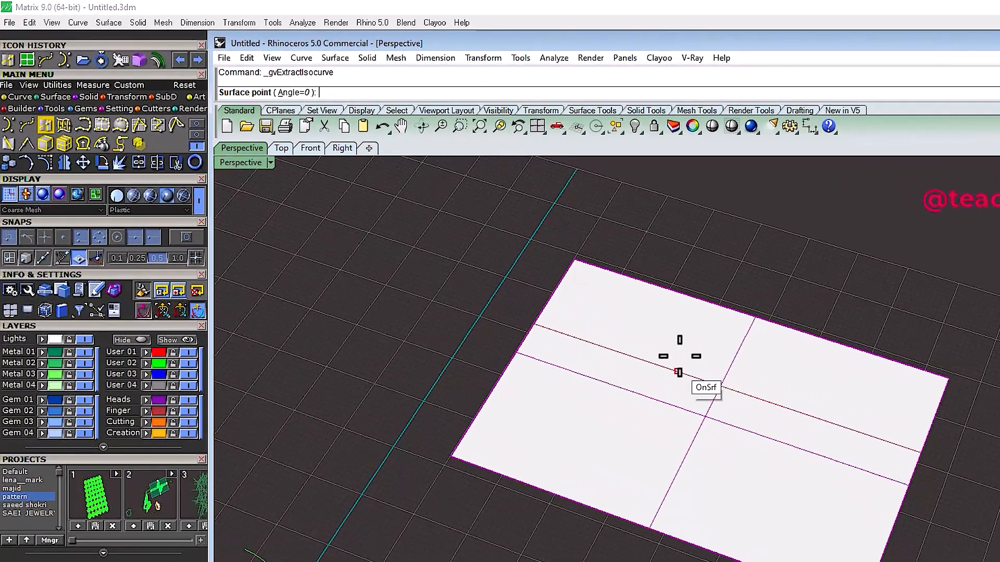
pyautogui.click(295, 93)
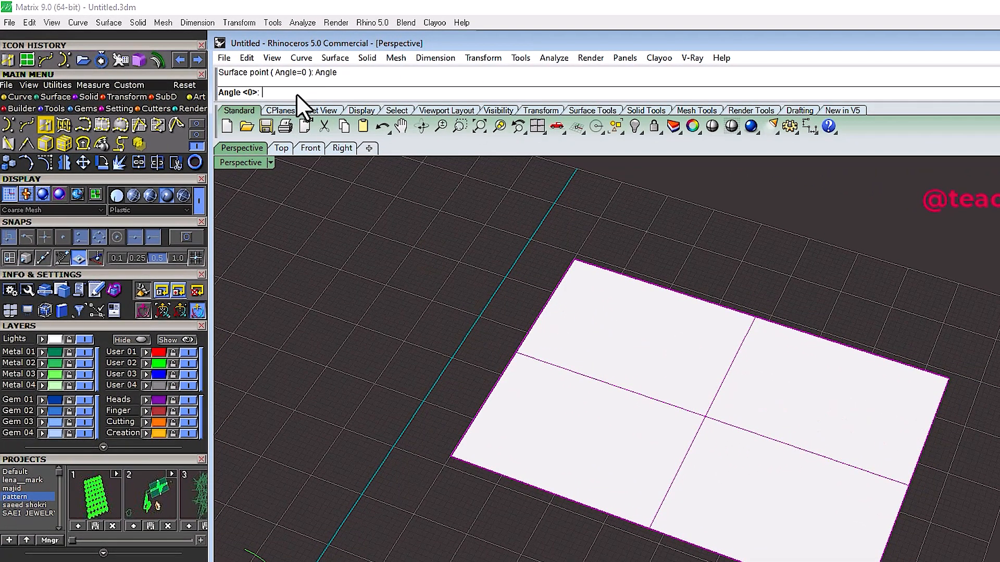
pyautogui.write('80')
pyautogui.press('Return')
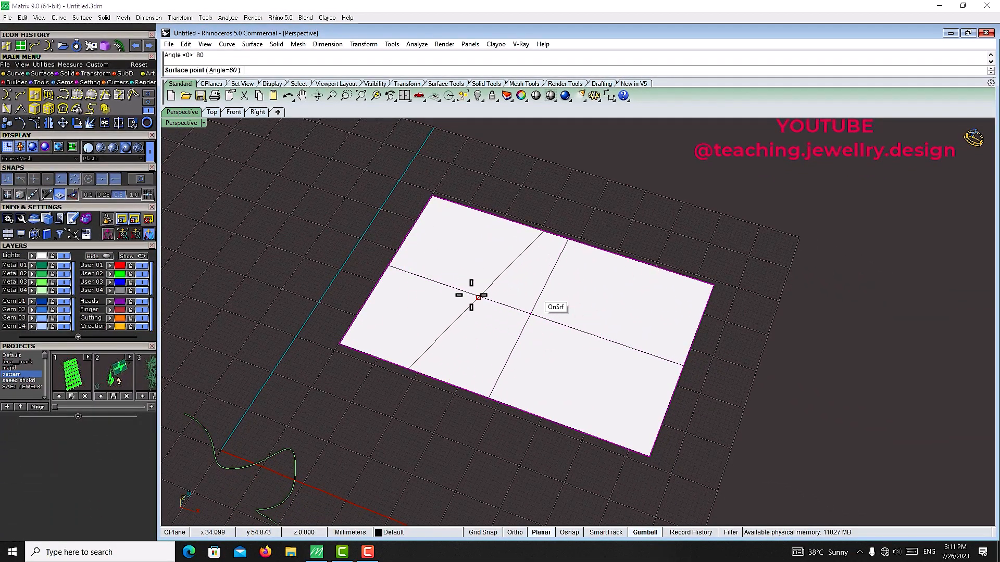
pyautogui.click(472, 284)
pyautogui.click(593, 296)
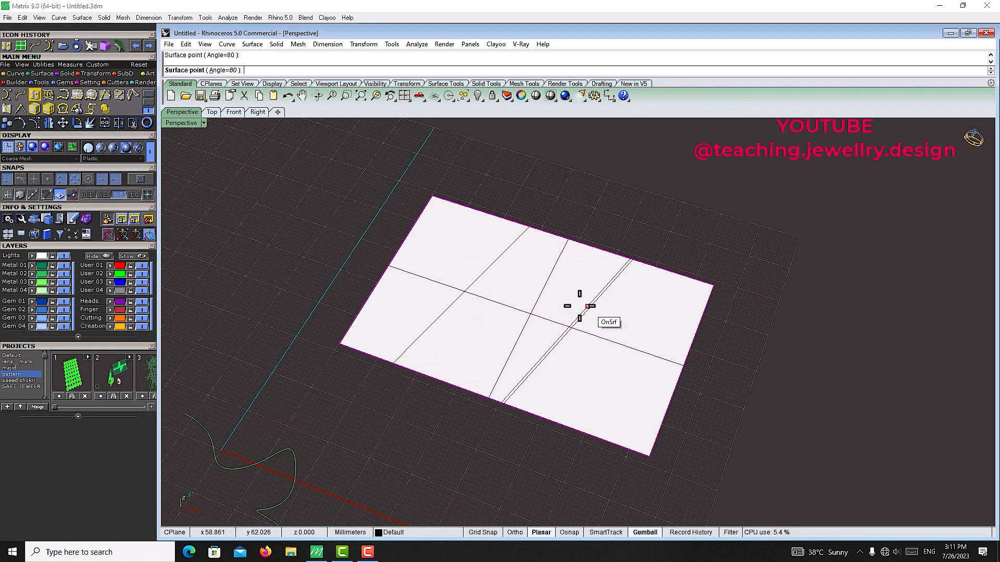
pyautogui.click(433, 266)
pyautogui.click(455, 274)
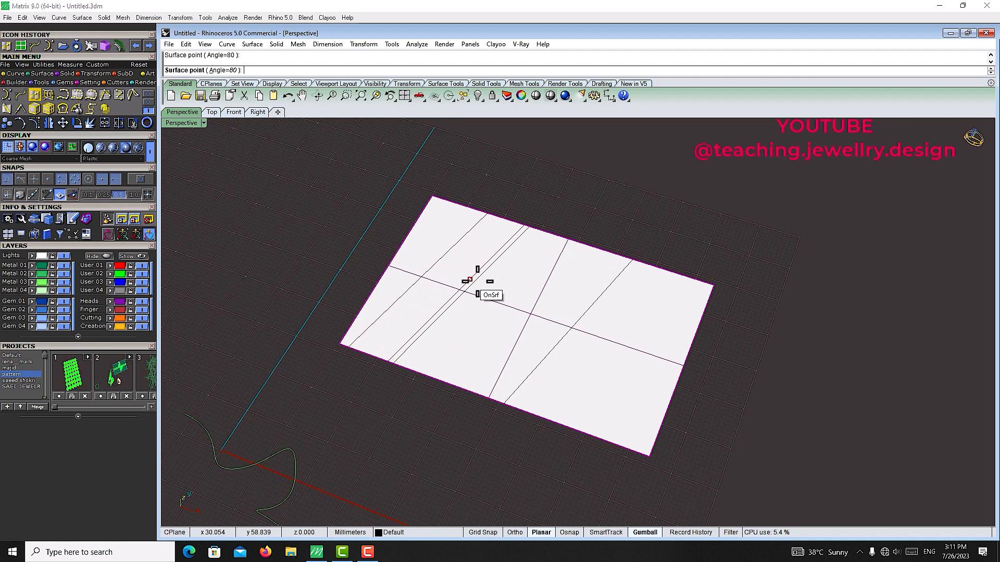
pyautogui.click(509, 290)
pyautogui.click(542, 304)
pyautogui.click(610, 330)
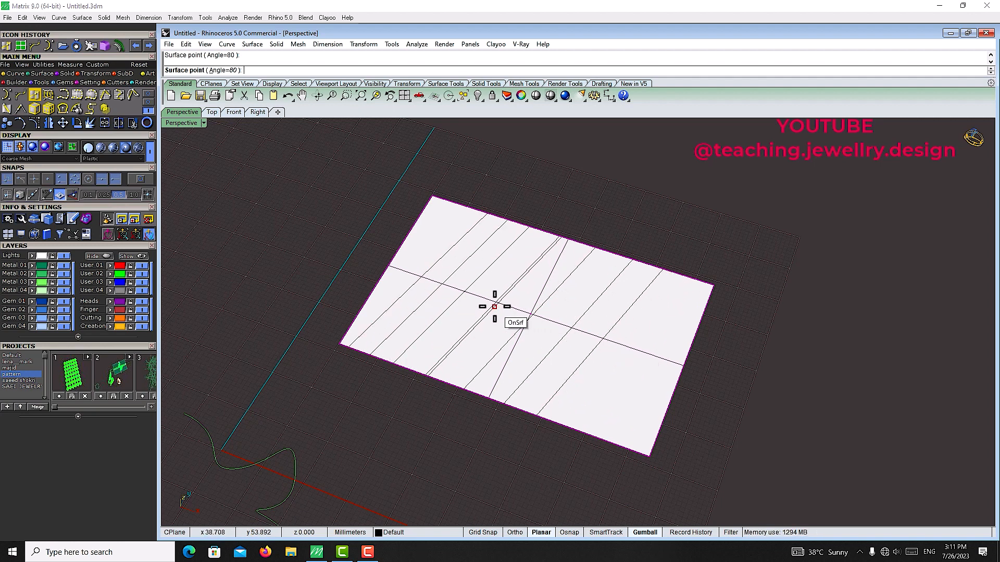
# Step: Extract more isocurves across the plane surface at a 40° angle
pyautogui.click(223, 70)
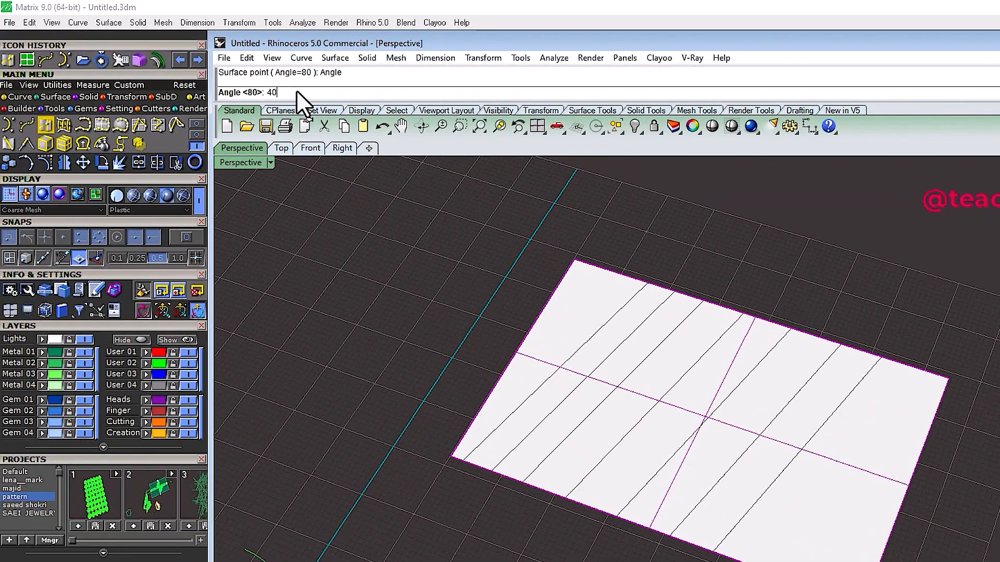
pyautogui.write('40')
pyautogui.press('Return')
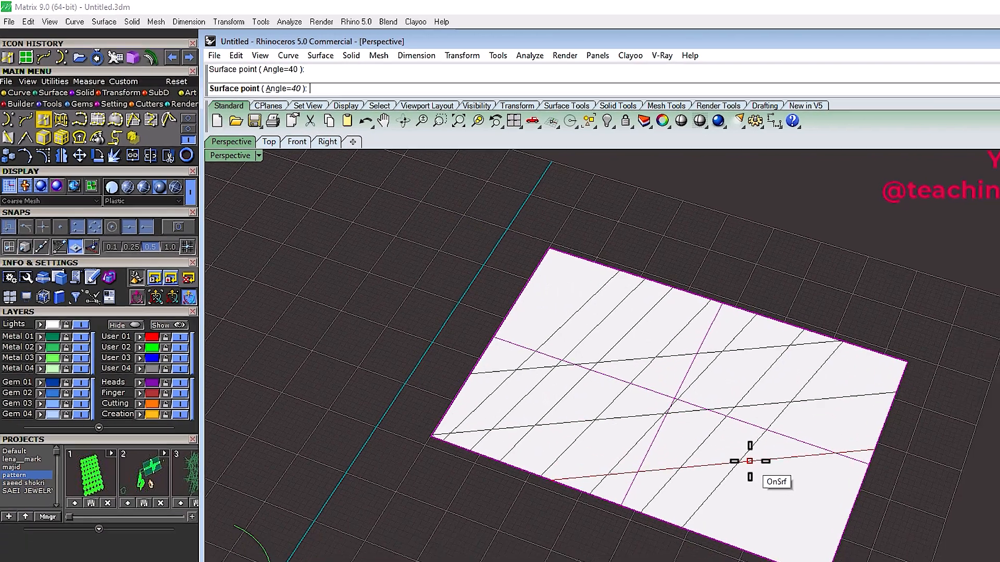
pyautogui.click(750, 462)
pyautogui.click(774, 513)
pyautogui.click(669, 320)
pyautogui.rightClick(669, 319)
# Step: Sketch a freehand wavy curve on the grid beside the plane surface
pyautogui.scroll(-4, 687, 291)
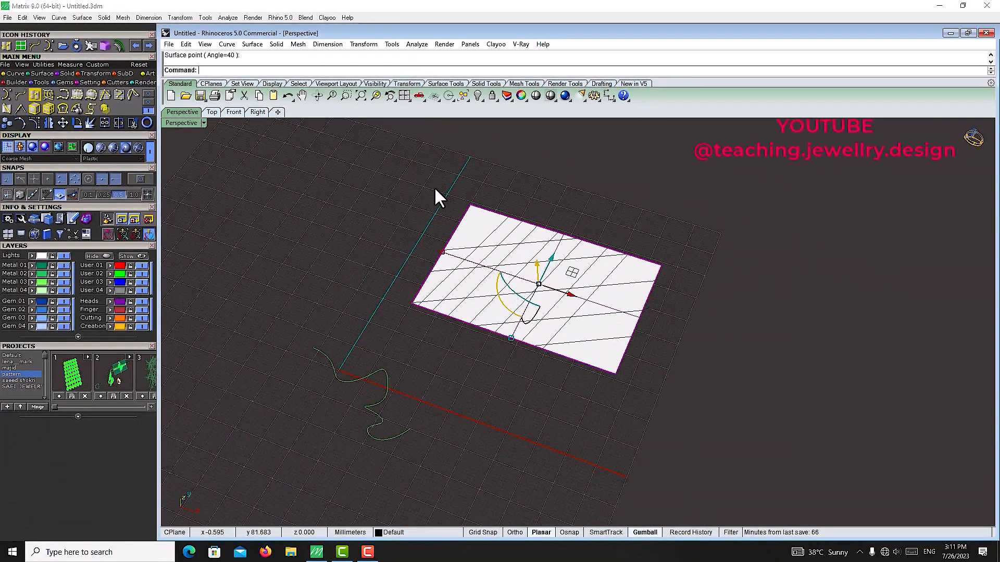
pyautogui.moveTo(396, 189); pyautogui.dragTo(509, 320, button='right')
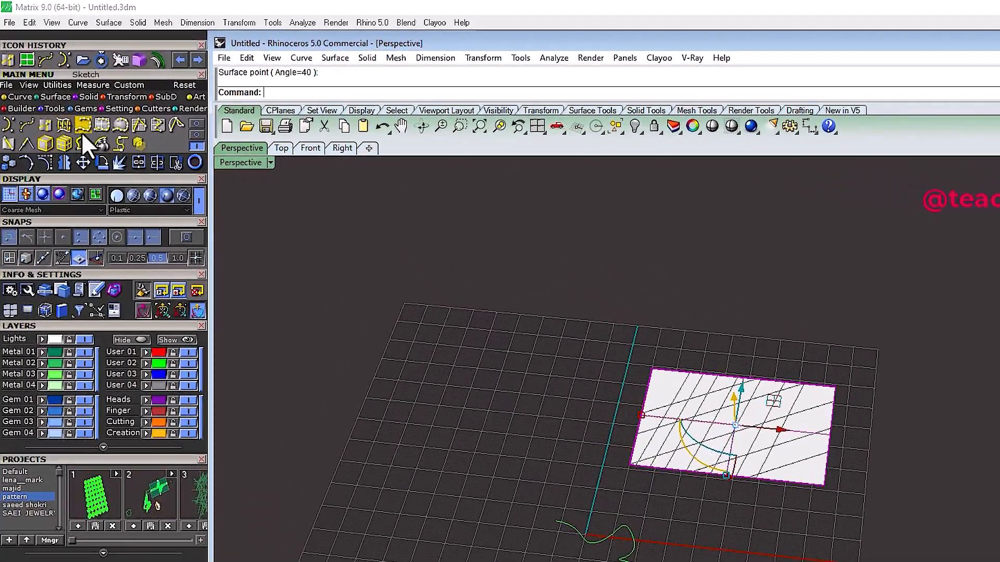
pyautogui.scroll(5, 607, 559)
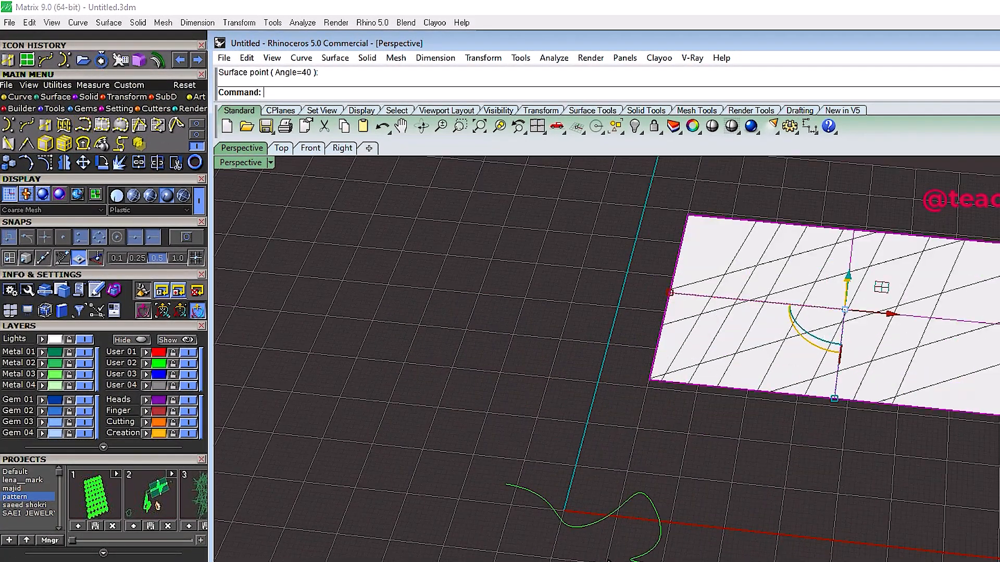
pyautogui.scroll(-5, 695, 353)
pyautogui.moveTo(687, 350); pyautogui.dragTo(684, 443, button='right')
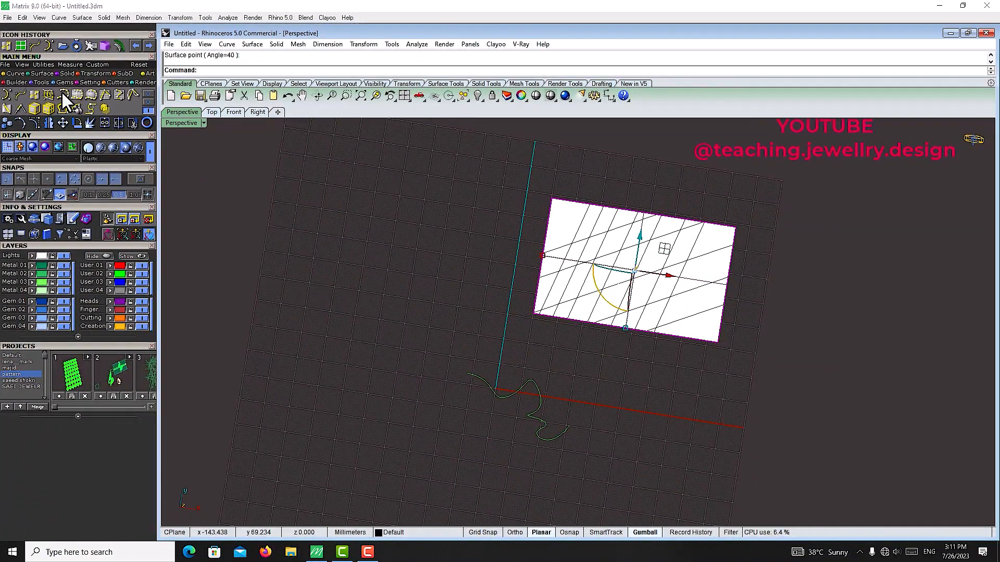
pyautogui.click(68, 102)
pyautogui.moveTo(334, 246)
pyautogui.mouseDown()
pyautogui.moveTo(388, 203)
pyautogui.moveTo(399, 259)
pyautogui.moveTo(461, 265)
pyautogui.mouseUp()
# Step: Sketch a freehand squiggle on layer User 02 below the first sketched curve
pyautogui.click(93, 275)
pyautogui.moveTo(271, 332); pyautogui.dragTo(348, 299)
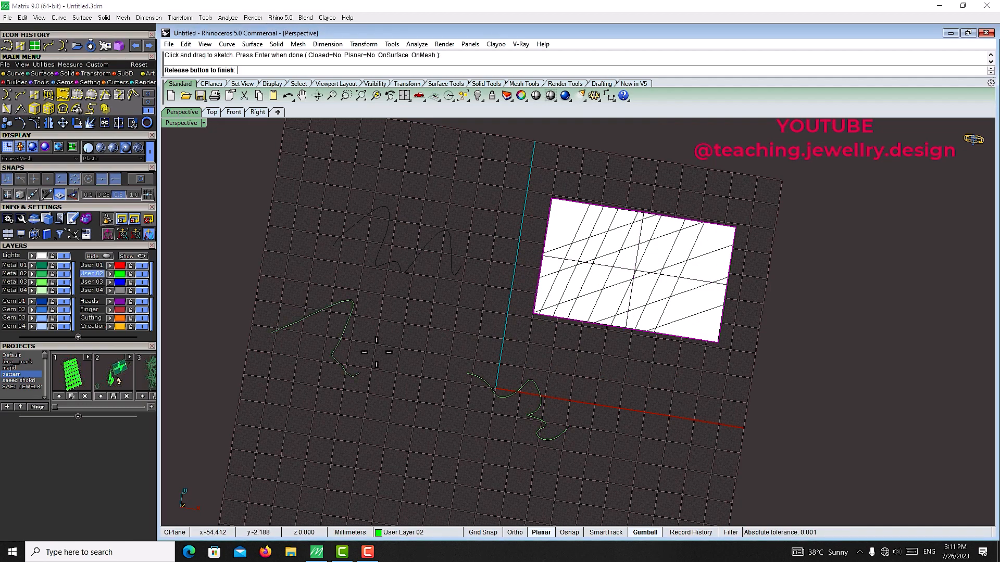
pyautogui.moveTo(377, 352)
pyautogui.mouseDown()
pyautogui.moveTo(411, 364)
pyautogui.moveTo(377, 409)
pyautogui.mouseUp()
# Step: Sketch a flower-shaped freehand loop below the squiggles
pyautogui.scroll(-4, 544, 270)
pyautogui.scroll(6, 424, 342)
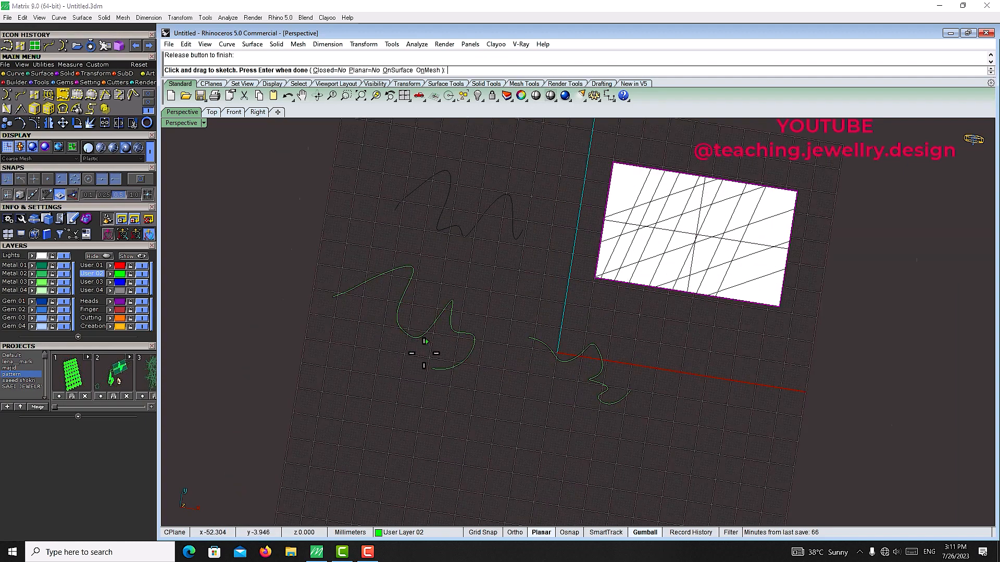
pyautogui.scroll(-4, 539, 318)
pyautogui.scroll(4, 451, 415)
pyautogui.scroll(-3, 491, 333)
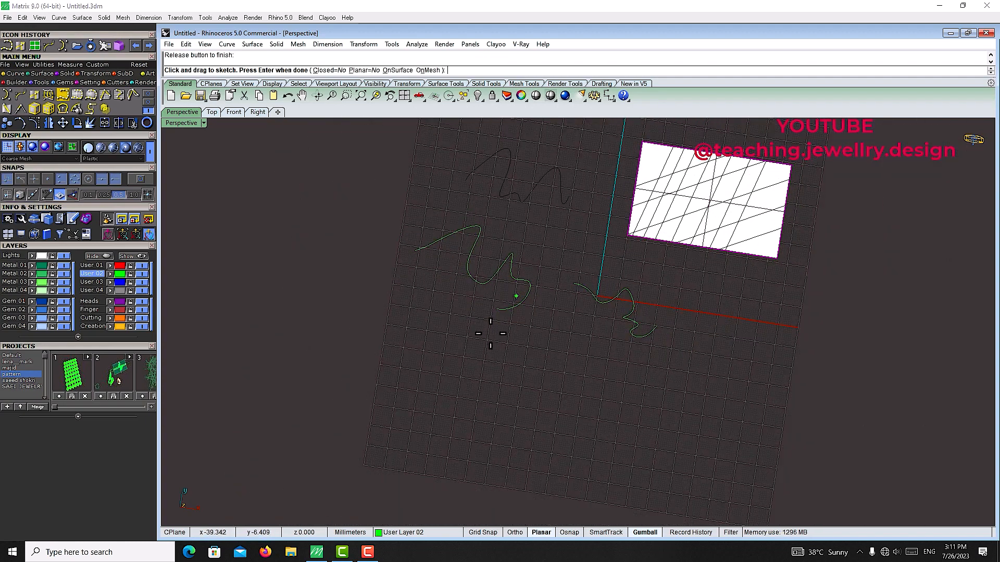
pyautogui.scroll(3, 421, 419)
pyautogui.moveTo(376, 408); pyautogui.dragTo(382, 354)
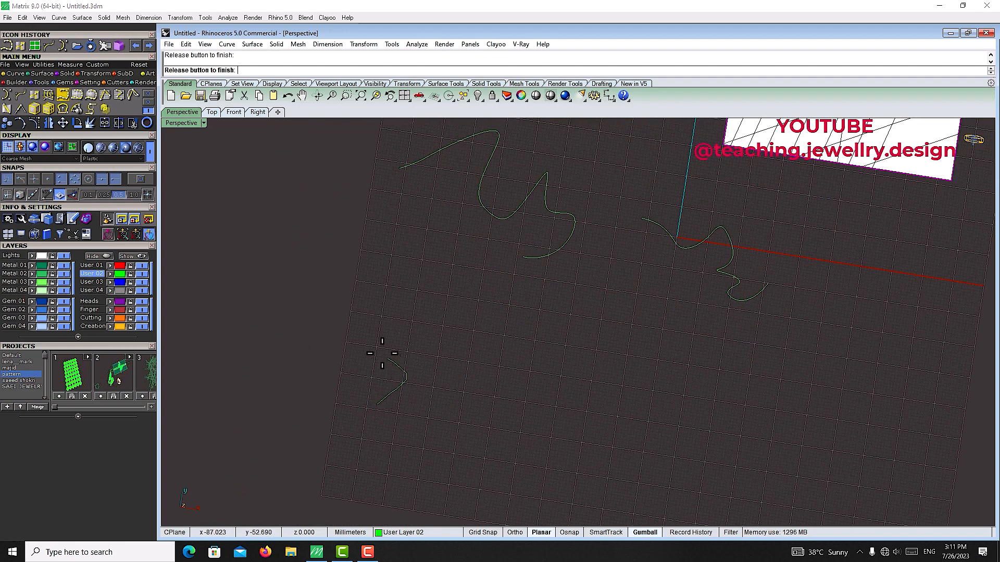
pyautogui.moveTo(494, 355); pyautogui.dragTo(528, 398)
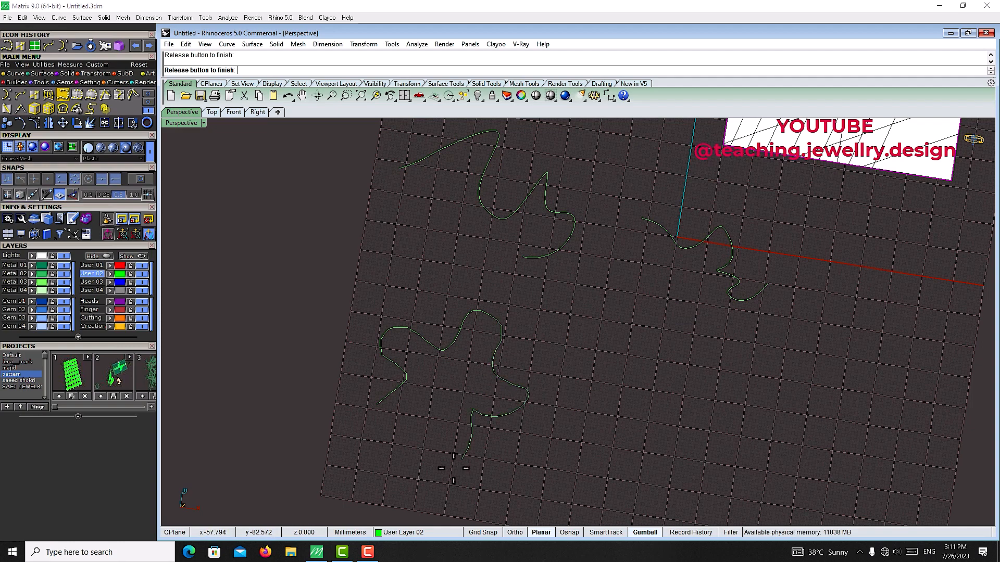
pyautogui.moveTo(380, 405); pyautogui.dragTo(376, 402)
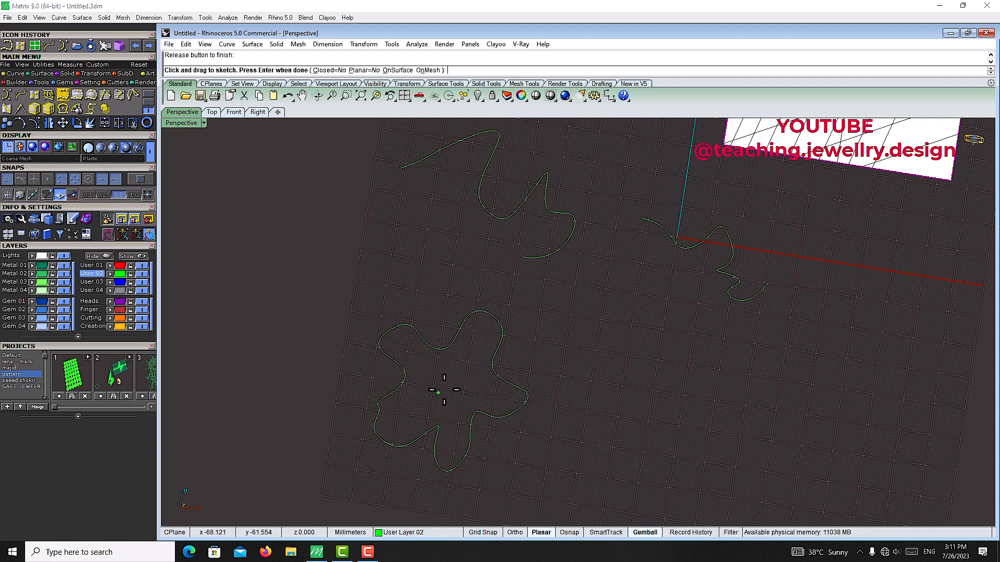
pyautogui.press('Return')
# Step: Sketch an M-shaped freehand curve and a C-shaped freehand curve beside the flower
pyautogui.moveTo(563, 370); pyautogui.dragTo(570, 335, button='right')
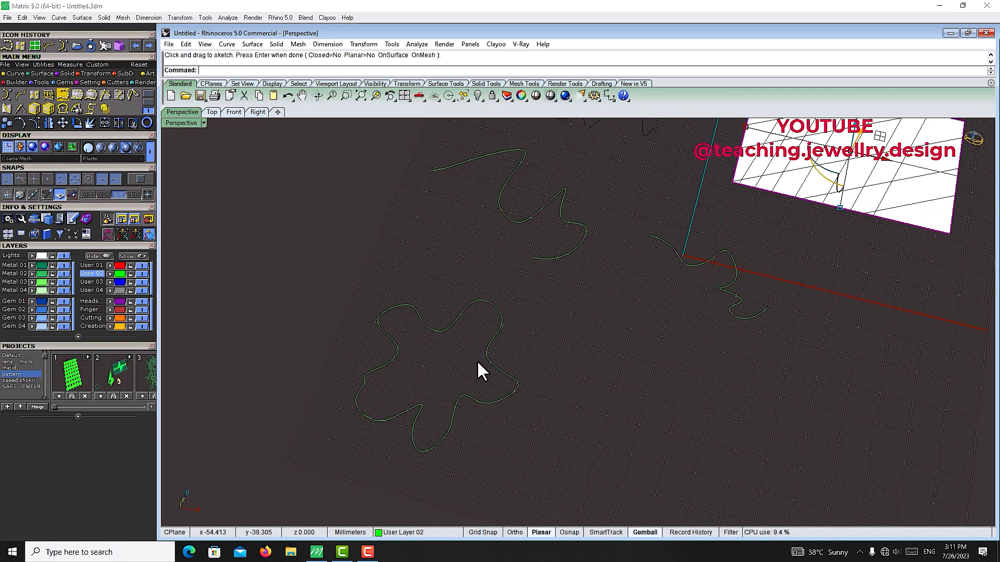
pyautogui.rightClick(589, 357)
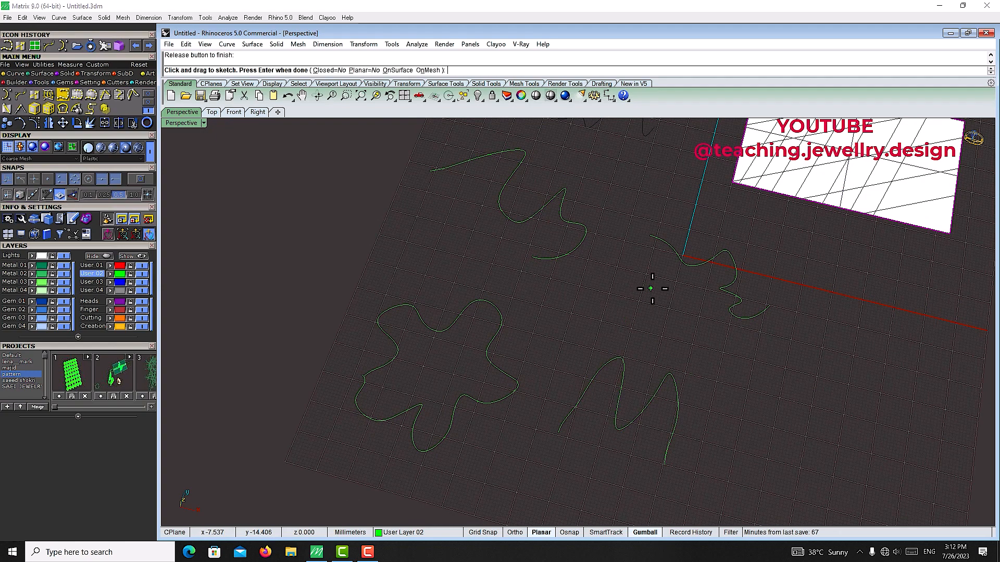
pyautogui.moveTo(656, 291)
pyautogui.mouseDown()
pyautogui.moveTo(627, 289)
pyautogui.moveTo(674, 329)
pyautogui.mouseUp()
pyautogui.rightClick(651, 308)
# Step: Delete the extracted angled isocurves, keeping the plane surface itself
pyautogui.scroll(-4, 652, 308)
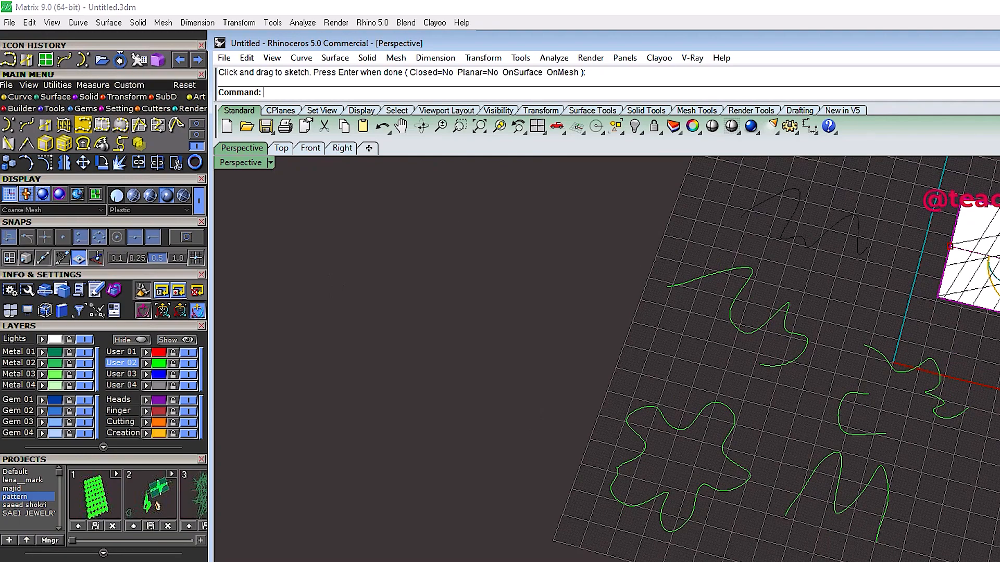
pyautogui.scroll(3, 952, 230)
pyautogui.hotkey('ctrl', 'a')
pyautogui.scroll(4, 917, 308)
pyautogui.keyDown('ctrl'); pyautogui.click(898, 310); pyautogui.keyUp('ctrl')
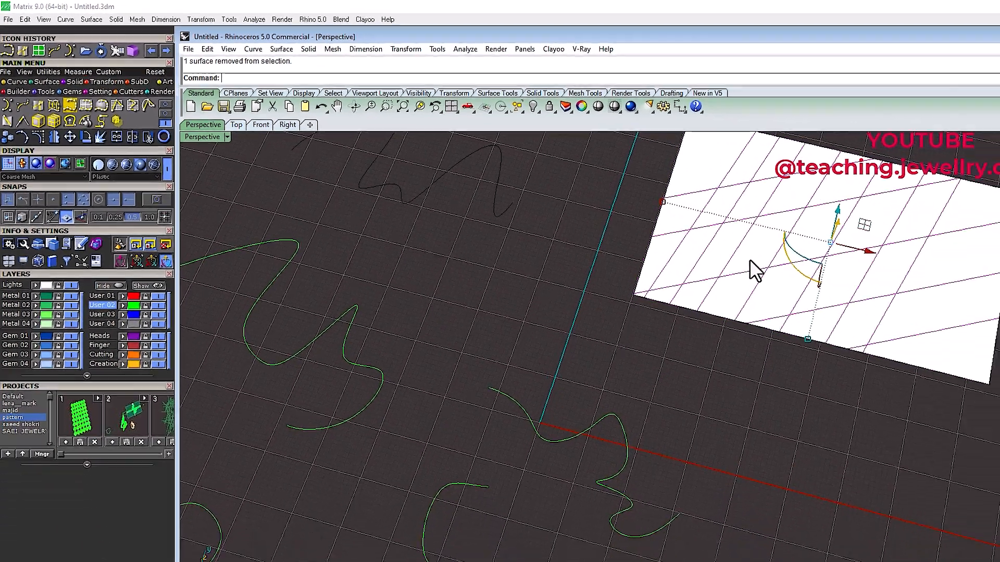
pyautogui.press('Delete')
pyautogui.scroll(-5, 859, 261)
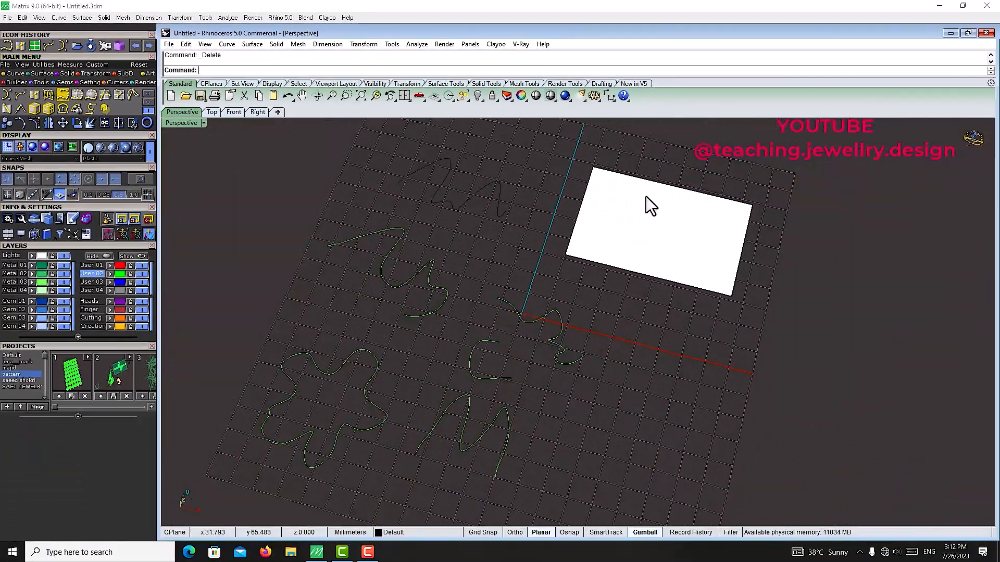
pyautogui.scroll(3, 651, 205)
# Step: Sketch three freehand curves directly onto the plane surface with Sketch on Surface
pyautogui.click(660, 246)
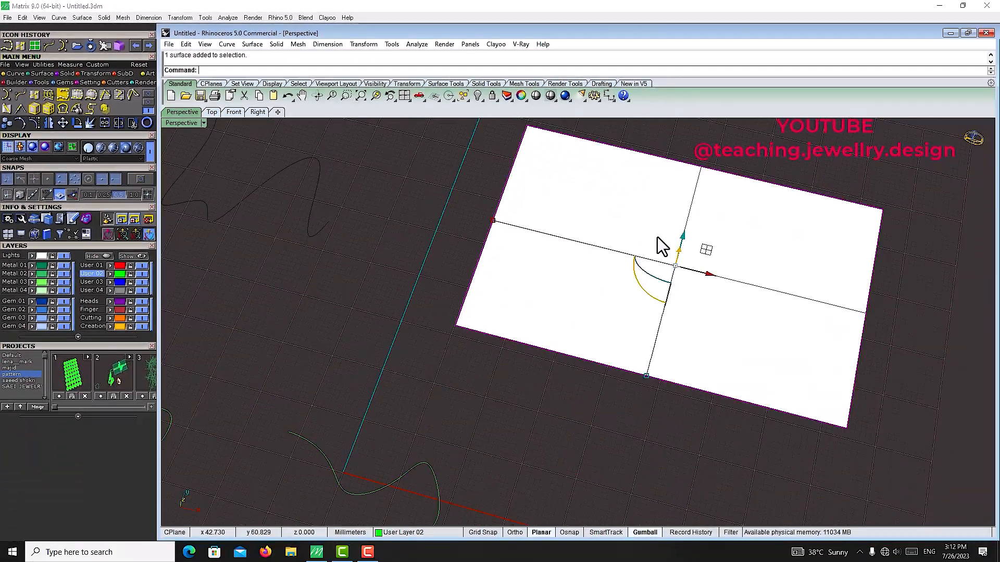
pyautogui.click(76, 95)
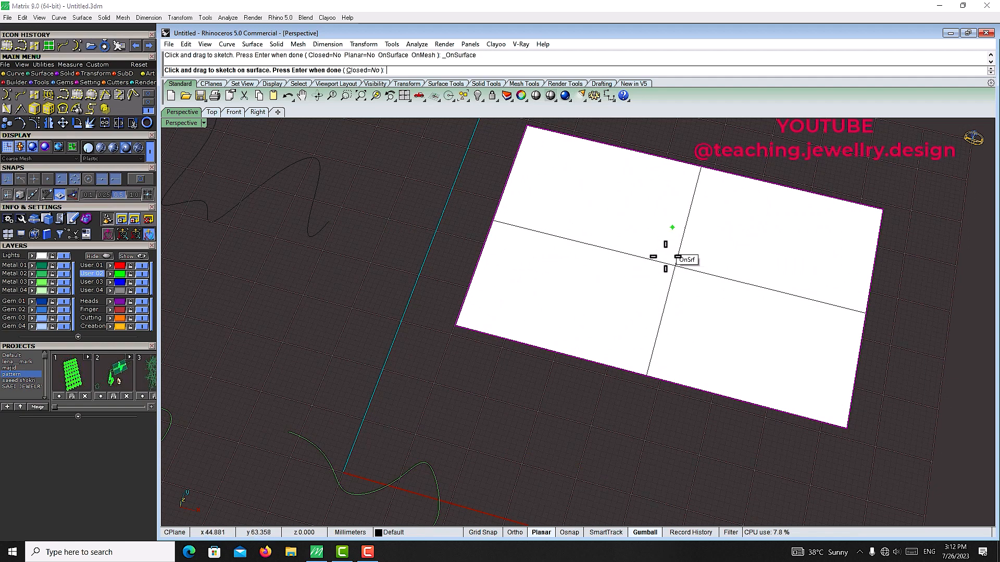
pyautogui.moveTo(570, 304); pyautogui.dragTo(788, 322)
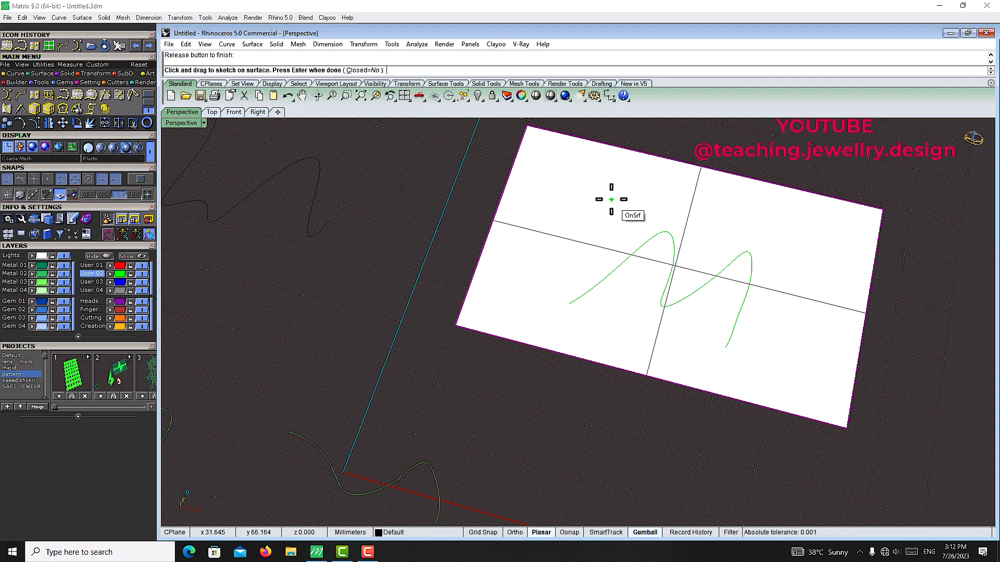
pyautogui.moveTo(551, 253)
pyautogui.mouseDown()
pyautogui.moveTo(630, 188)
pyautogui.moveTo(556, 223)
pyautogui.moveTo(554, 256)
pyautogui.mouseUp()
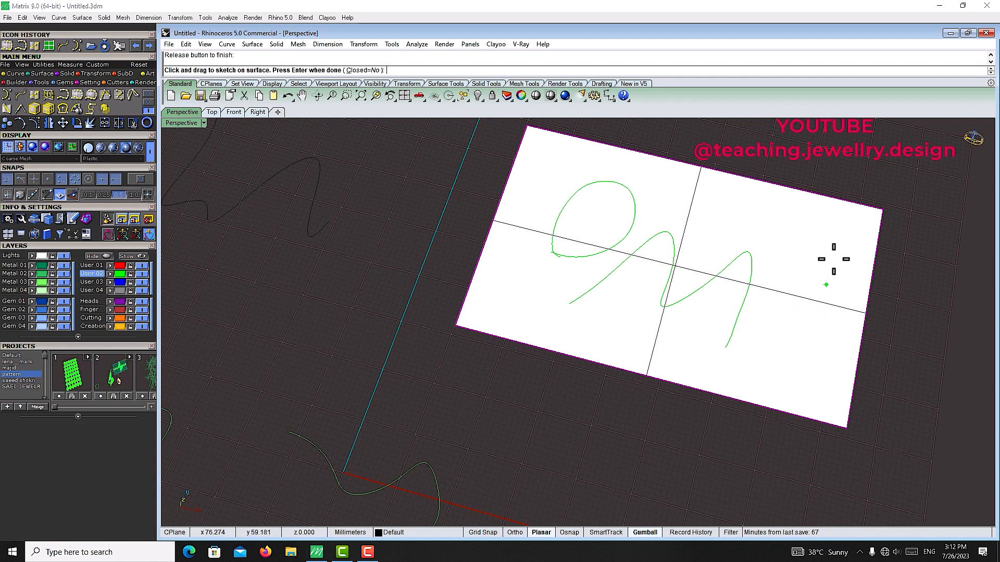
pyautogui.moveTo(834, 231); pyautogui.dragTo(821, 339)
pyautogui.press('Return')
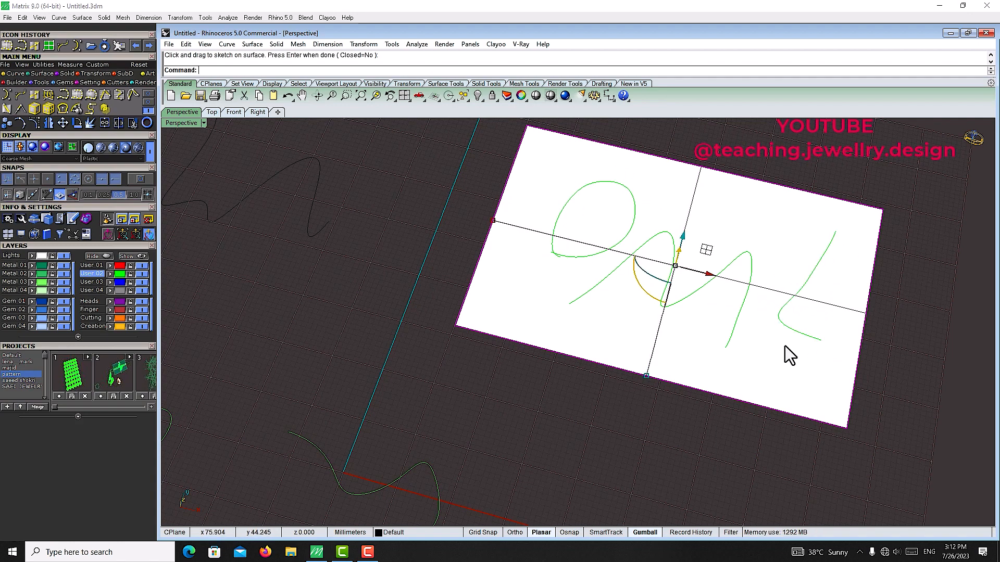
# Step: Select every object in the scene and delete it
pyautogui.scroll(-5, 547, 306)
pyautogui.moveTo(785, 346); pyautogui.dragTo(606, 253, button='right')
pyautogui.scroll(6, 607, 252)
pyautogui.moveTo(716, 208); pyautogui.dragTo(661, 236, button='right')
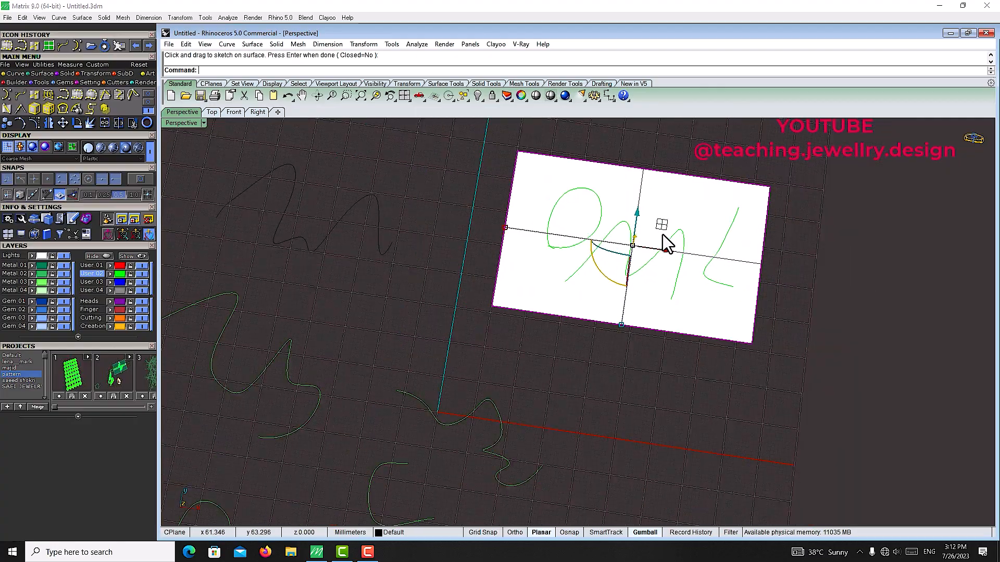
pyautogui.scroll(-8, 821, 309)
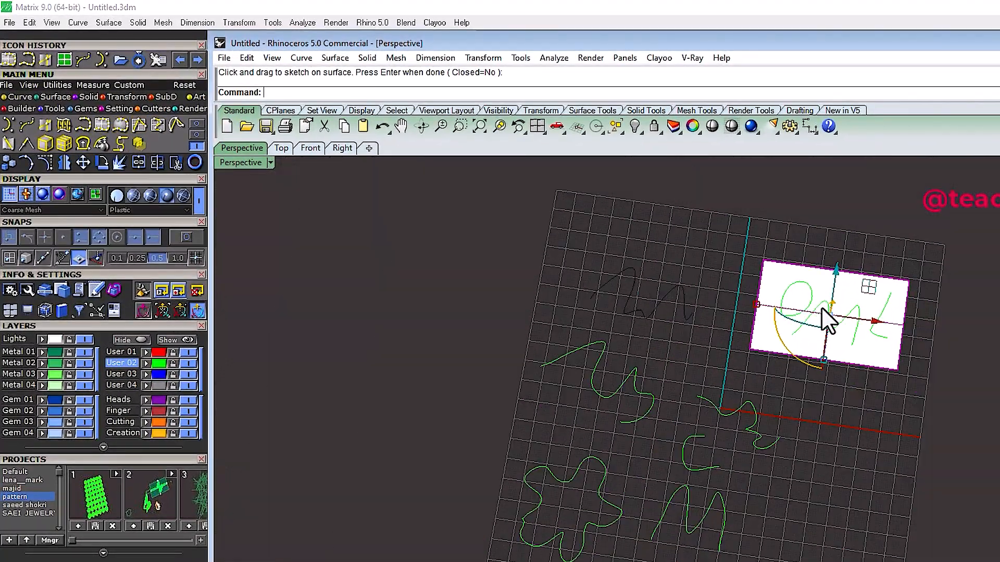
pyautogui.keyDown('shift'); pyautogui.moveTo(728, 311); pyautogui.dragTo(736, 345, button='right'); pyautogui.keyUp('shift')
pyautogui.scroll(6, 742, 320)
pyautogui.scroll(-2, 743, 321)
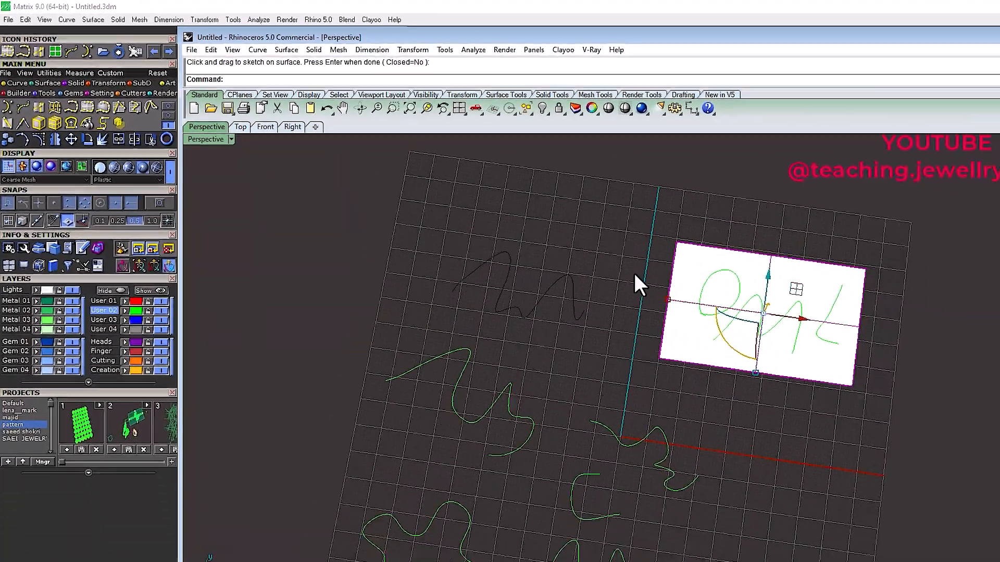
pyautogui.scroll(-9, 532, 245)
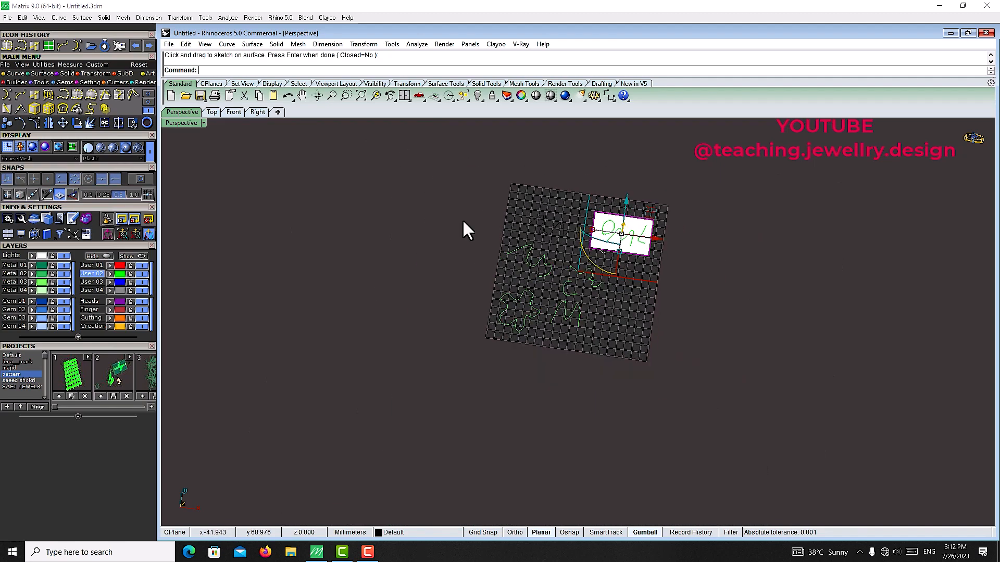
pyautogui.moveTo(424, 182); pyautogui.dragTo(701, 364)
pyautogui.press('Delete')
pyautogui.scroll(8, 616, 274)
pyautogui.moveTo(578, 271); pyautogui.dragTo(633, 278, button='right')
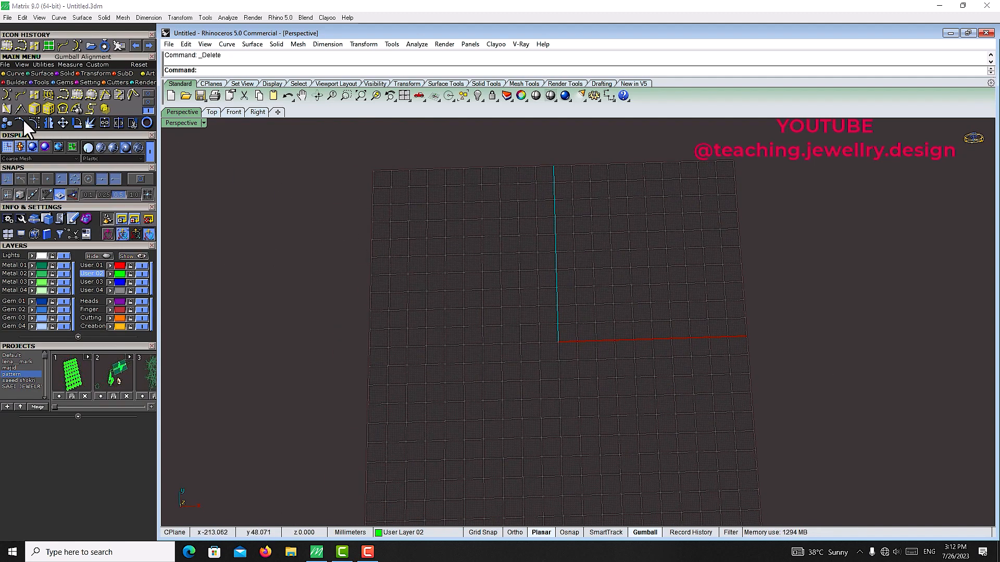
pyautogui.click(63, 82)
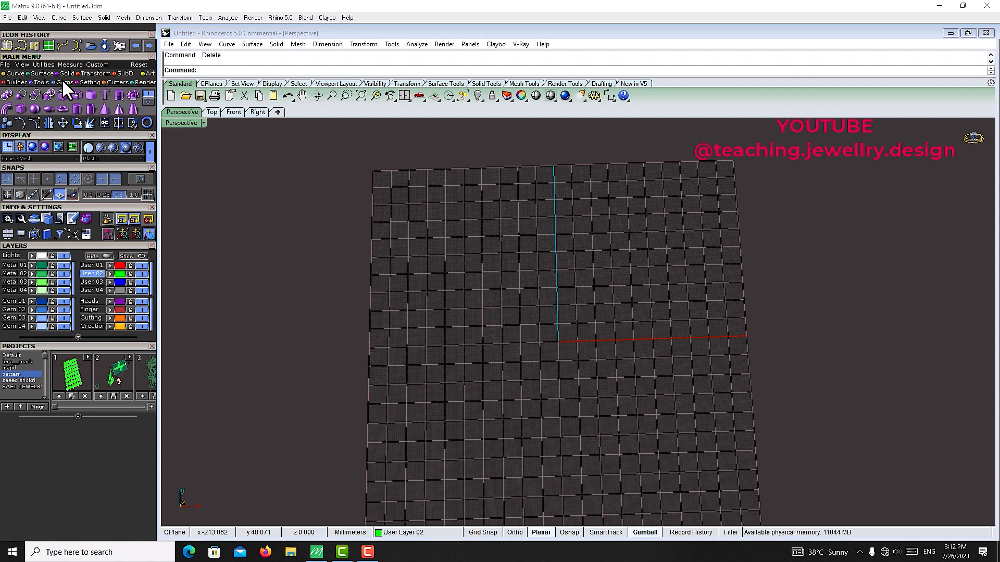
# Step: Create a sphere from two points at the centre of the grid
pyautogui.click(35, 108)
pyautogui.click(546, 298)
pyautogui.click(602, 297)
pyautogui.moveTo(603, 297); pyautogui.dragTo(539, 262, button='right')
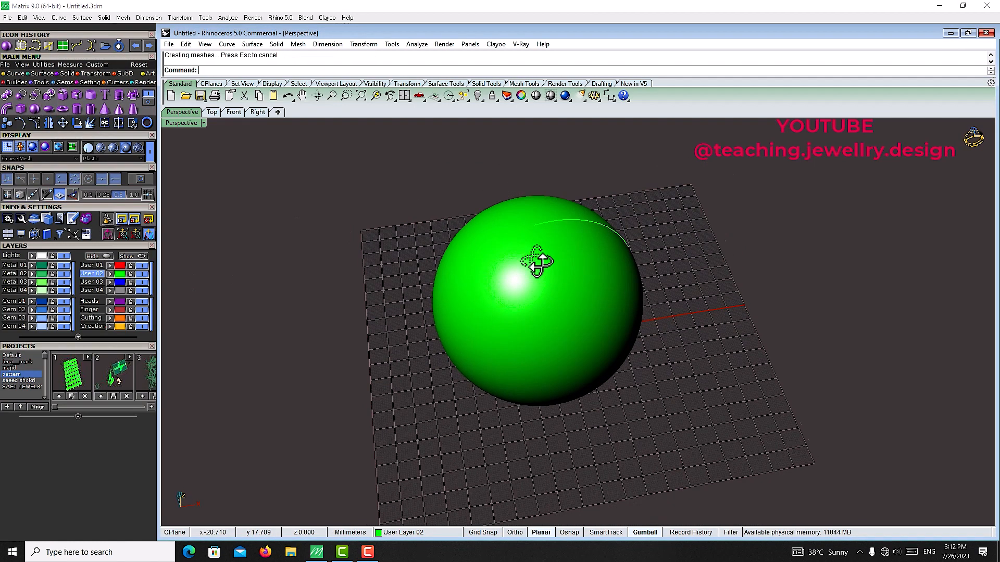
# Step: Convert the sphere into a repaired mesh and select the resulting mesh
pyautogui.click(537, 262)
pyautogui.click(41, 80)
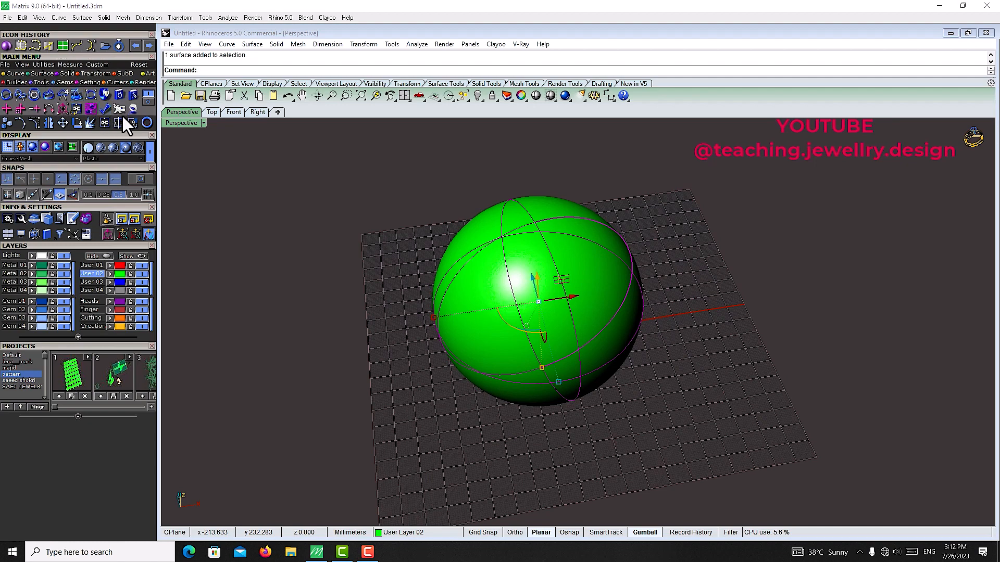
pyautogui.click(120, 108)
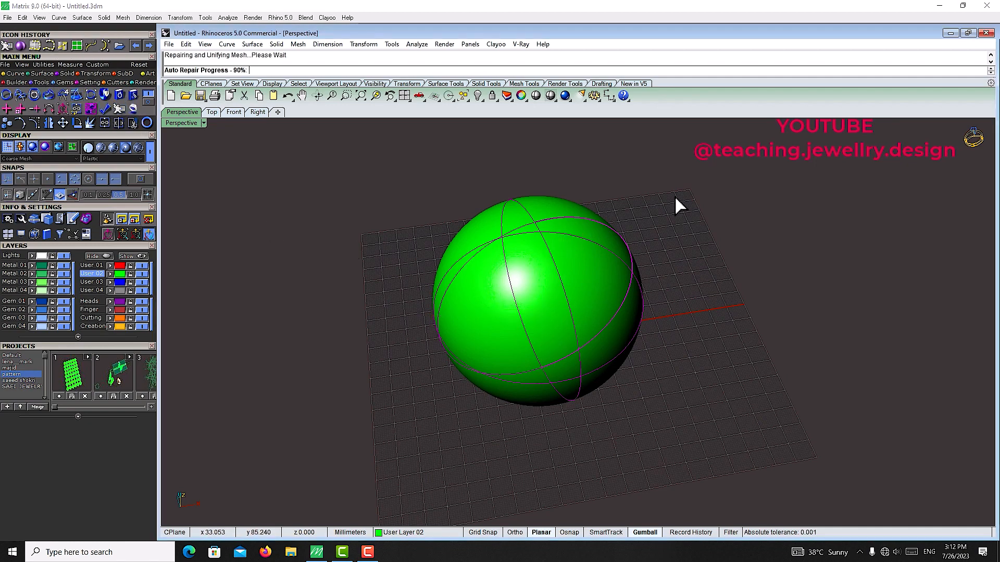
pyautogui.click(624, 240)
pyautogui.click(596, 256)
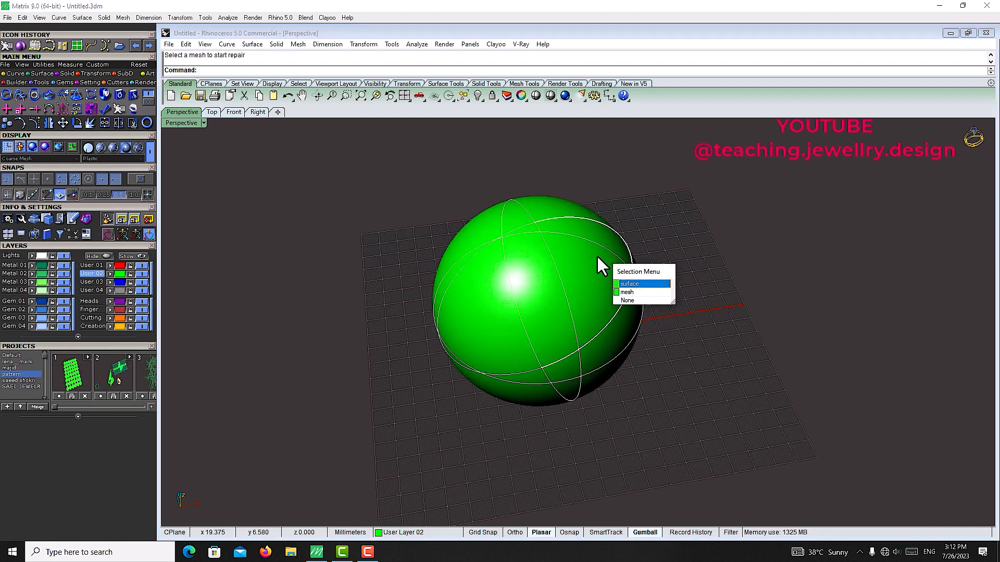
pyautogui.click(597, 255)
pyautogui.rightClick(598, 255)
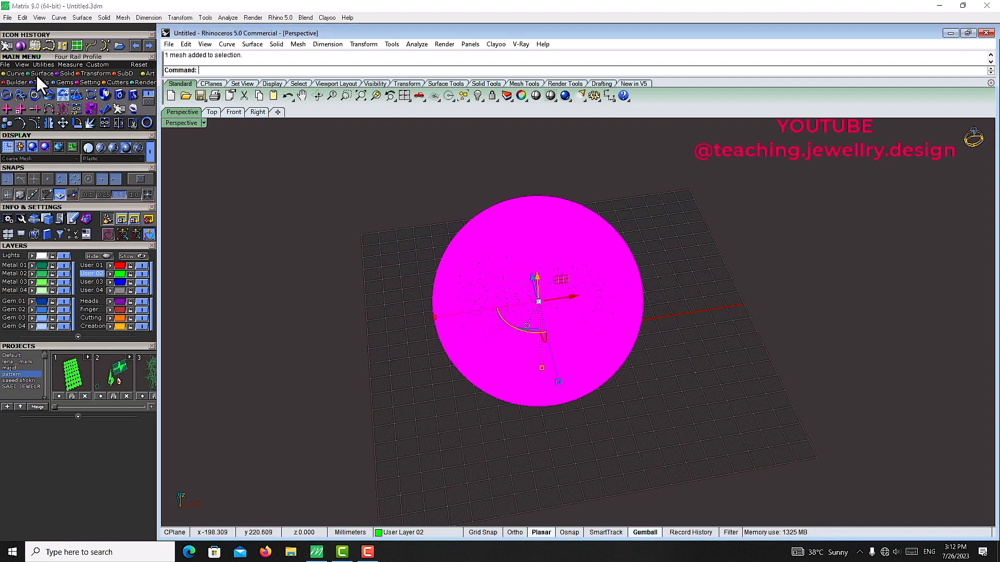
# Step: Sketch freehand curves onto the mesh sphere with the sketch-on-mesh tool
pyautogui.click(16, 72)
pyautogui.click(91, 97)
pyautogui.moveTo(509, 290); pyautogui.dragTo(515, 279)
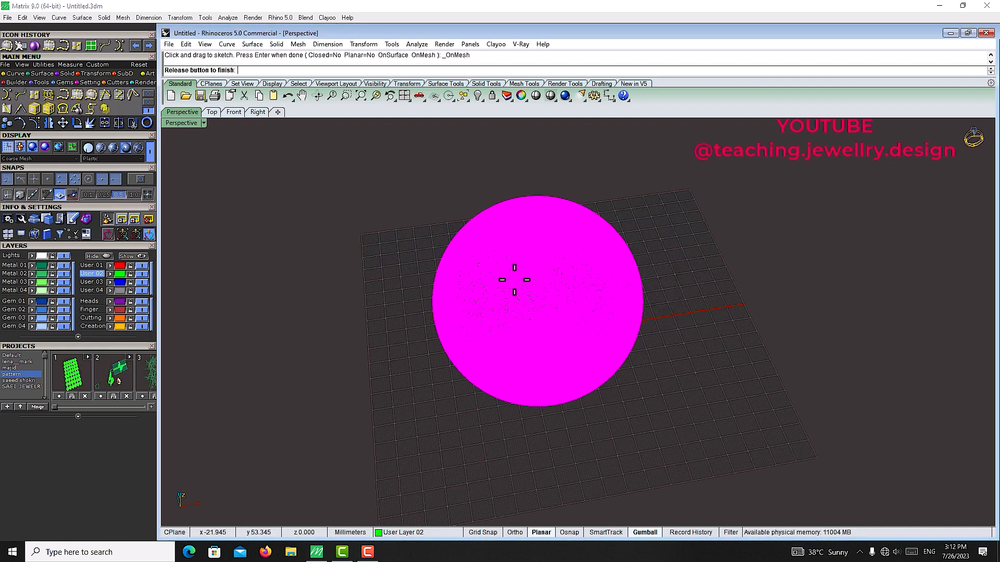
pyautogui.moveTo(507, 370); pyautogui.dragTo(600, 343)
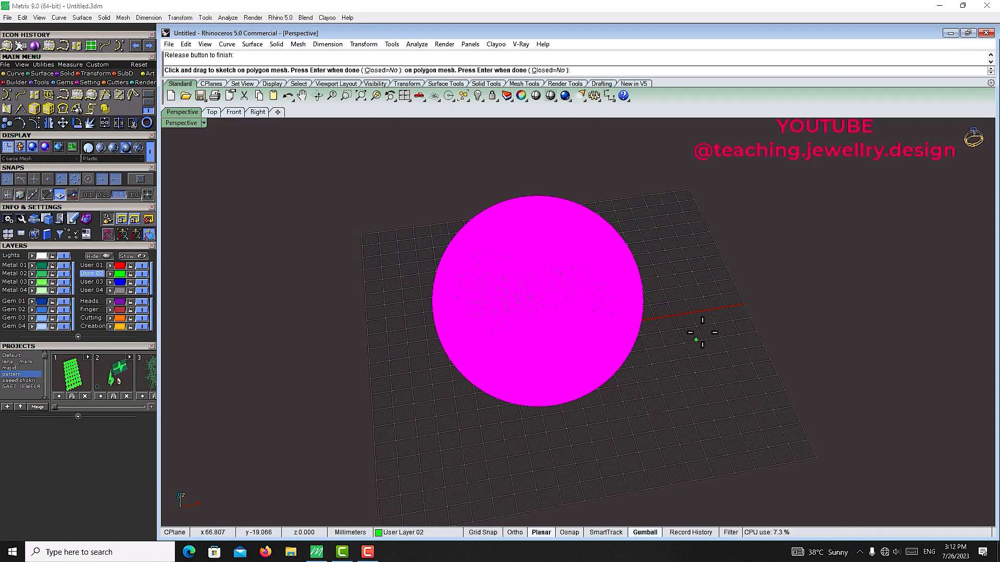
pyautogui.rightClick(702, 332)
pyautogui.click(703, 334)
pyautogui.moveTo(695, 335)
pyautogui.mouseDown(button='right')
pyautogui.moveTo(656, 303)
pyautogui.moveTo(615, 318)
pyautogui.mouseUp(button='right')
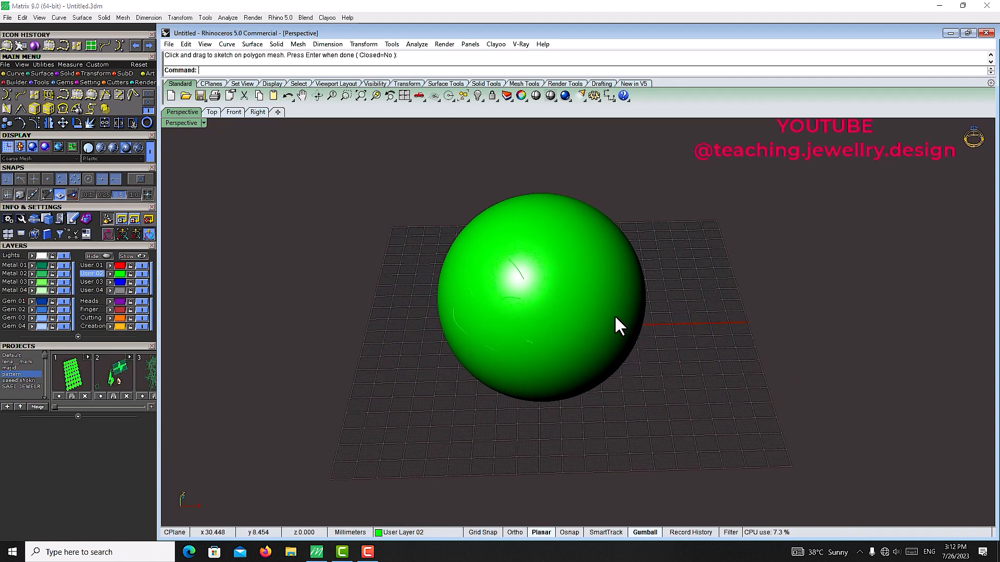
pyautogui.click(616, 317)
# Step: Switch to layer User 04 and sketch several more freehand curves across the mesh sphere
pyautogui.click(111, 290)
pyautogui.click(423, 316)
pyautogui.moveTo(445, 321); pyautogui.dragTo(498, 284, button='right')
pyautogui.click(470, 253)
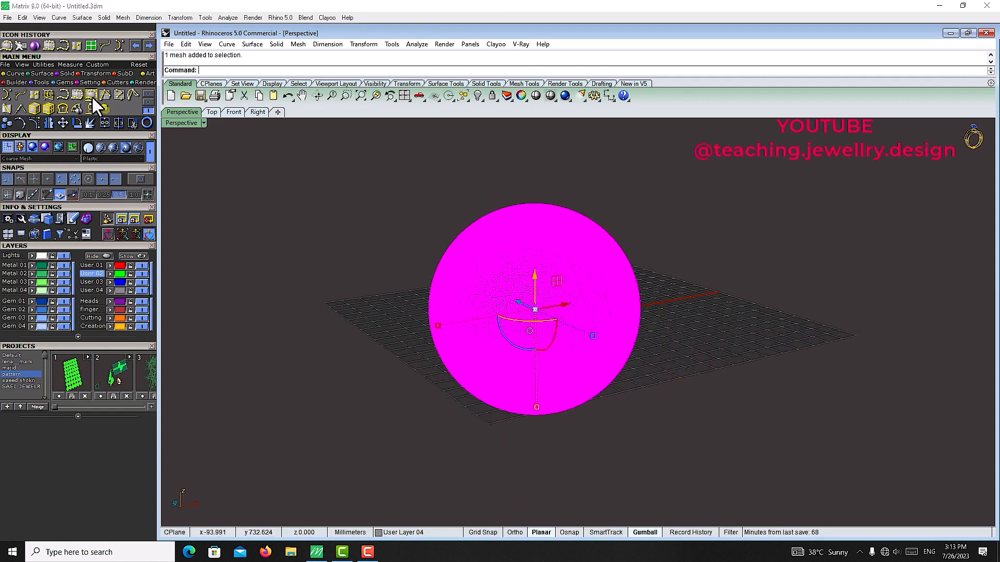
pyautogui.click(92, 98)
pyautogui.moveTo(511, 231); pyautogui.dragTo(541, 271)
pyautogui.moveTo(575, 355); pyautogui.dragTo(575, 360)
pyautogui.rightClick(696, 342)
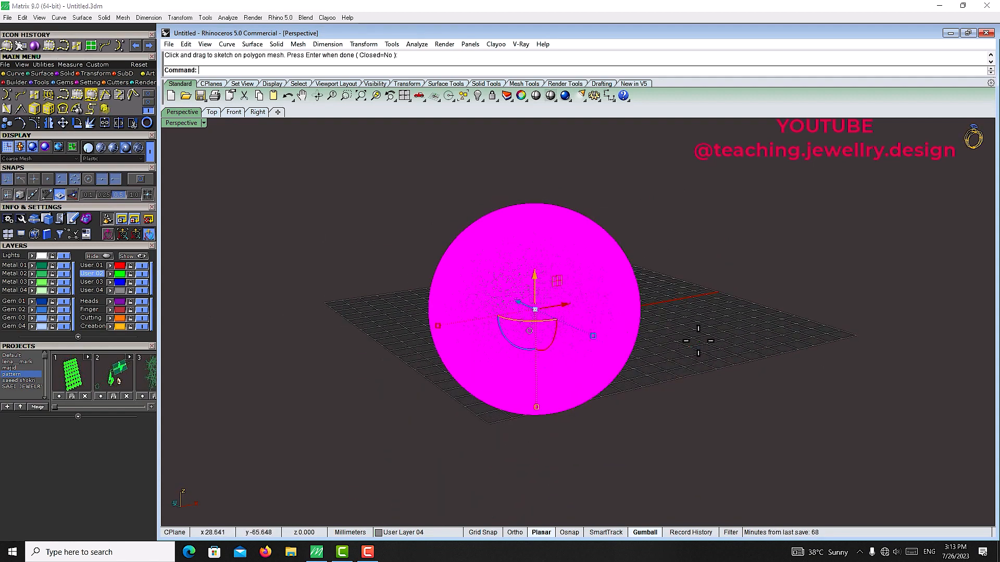
pyautogui.click(696, 342)
pyautogui.moveTo(696, 341); pyautogui.dragTo(634, 325, button='right')
pyautogui.click(564, 285)
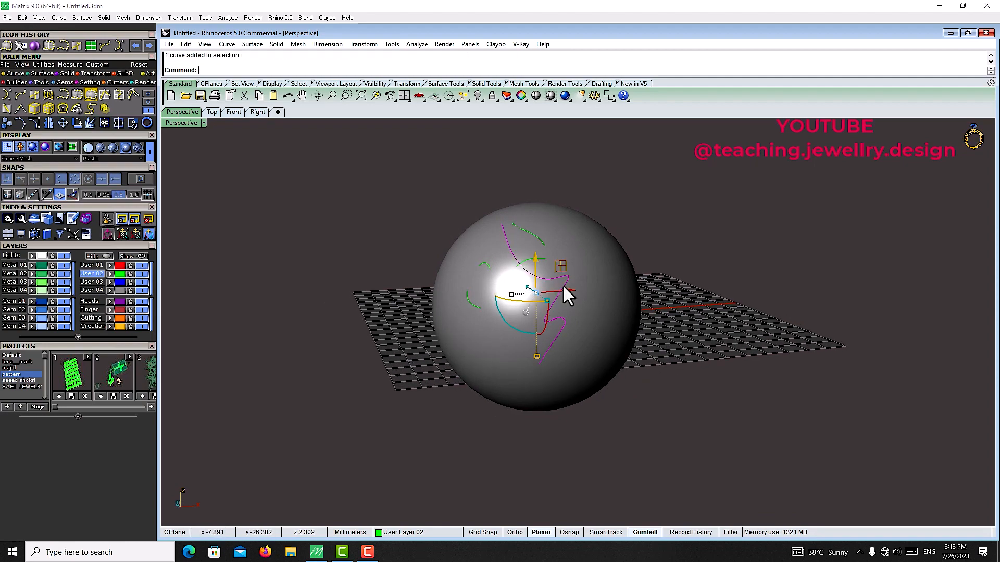
# Step: Select the sphere together with its curves and delete them
pyautogui.click(666, 196)
pyautogui.moveTo(666, 196); pyautogui.dragTo(644, 248, button='right')
pyautogui.moveTo(717, 162); pyautogui.dragTo(599, 284)
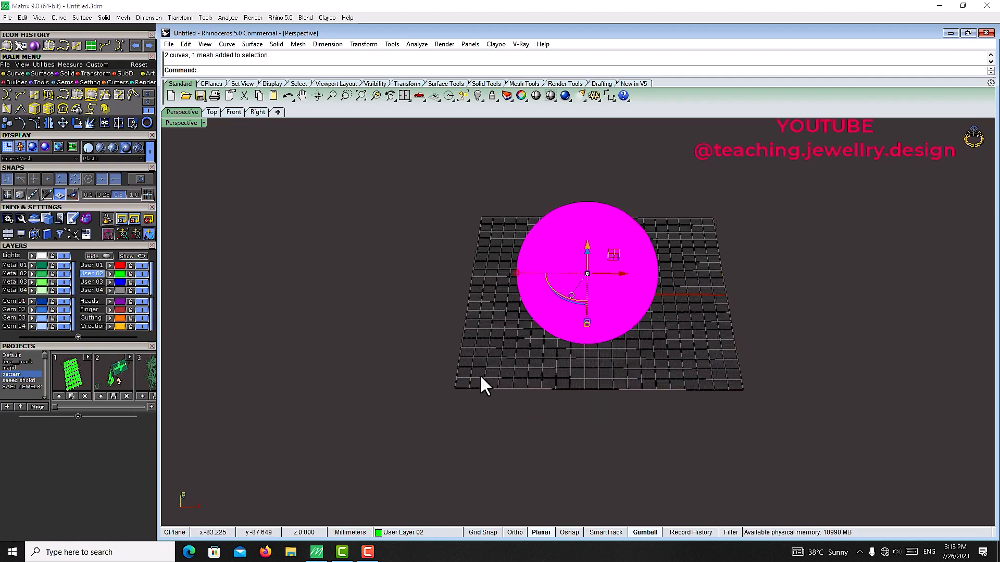
pyautogui.press('Delete')
# Step: Create a rectangular plane surface on the grid from two corner points
pyautogui.click(91, 46)
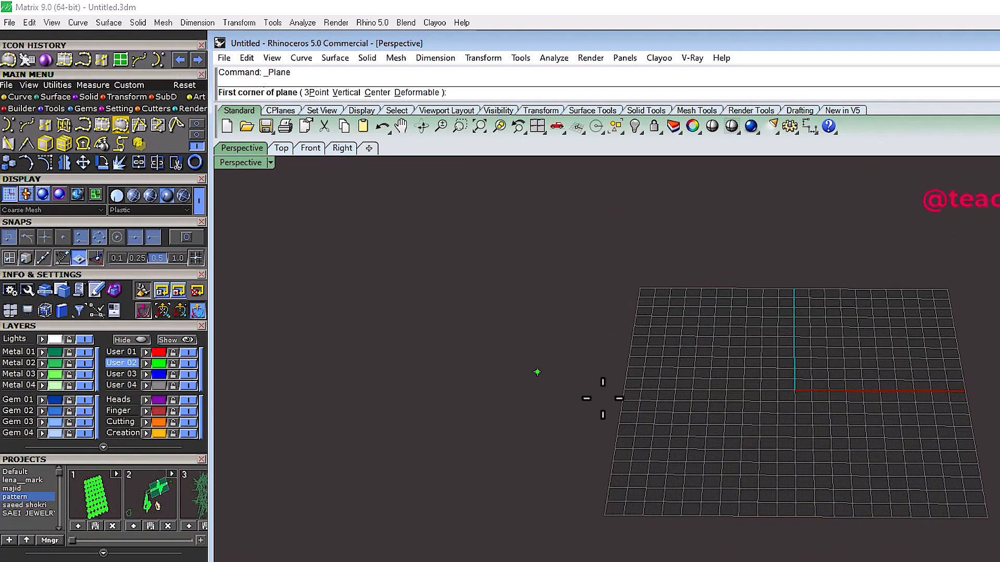
pyautogui.click(609, 368)
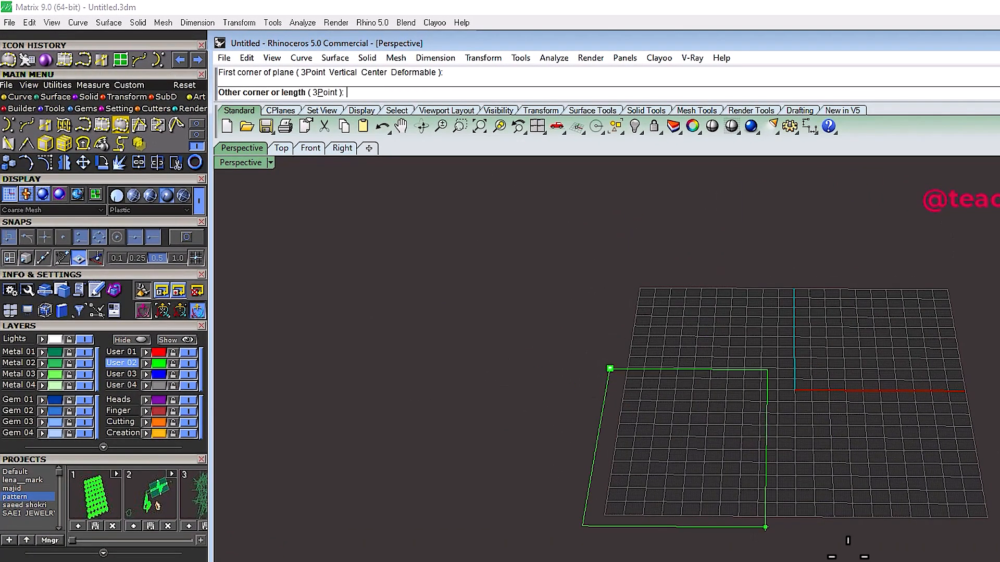
pyautogui.click(801, 453)
pyautogui.scroll(-8, 742, 329)
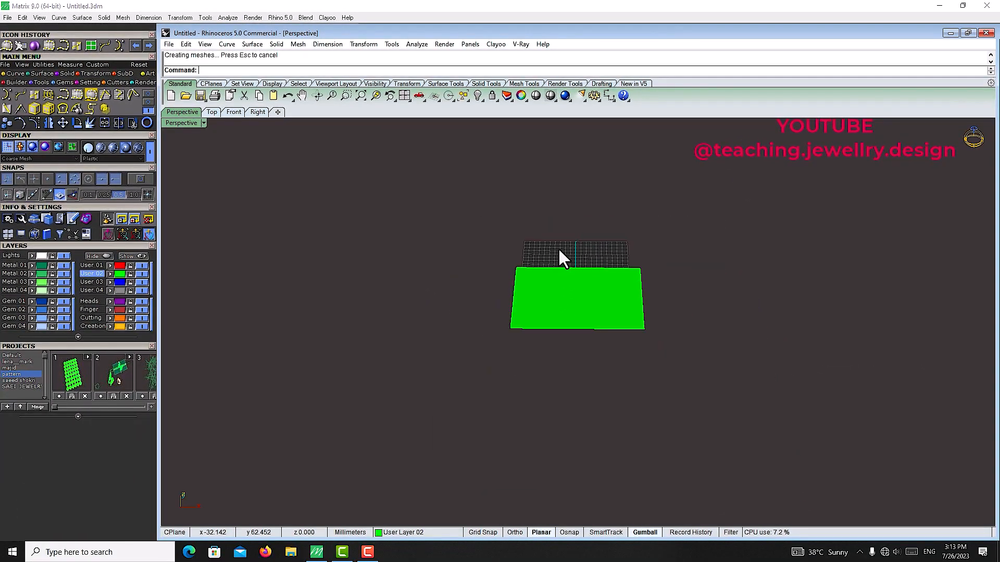
pyautogui.moveTo(558, 248); pyautogui.dragTo(553, 275, button='right')
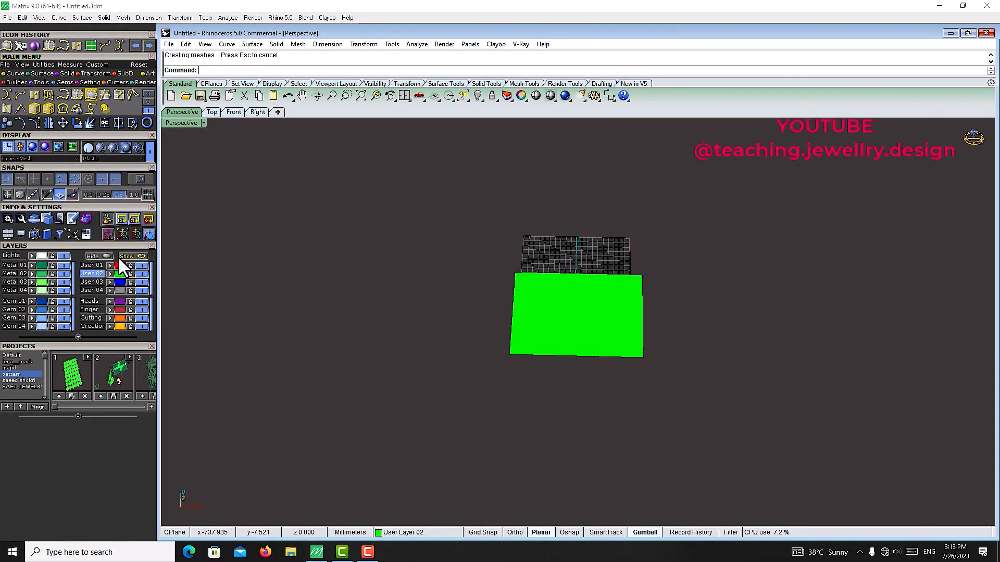
# Step: Switch to layer User 03 and draw an M-shaped polyline on the plane with Polyline On Surface
pyautogui.click(90, 282)
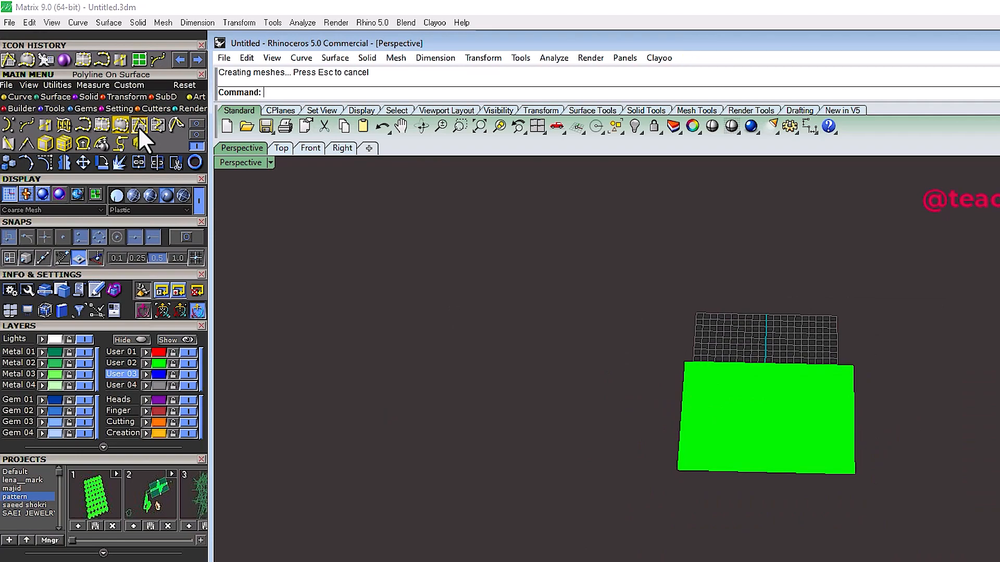
pyautogui.click(138, 127)
pyautogui.scroll(4, 749, 401)
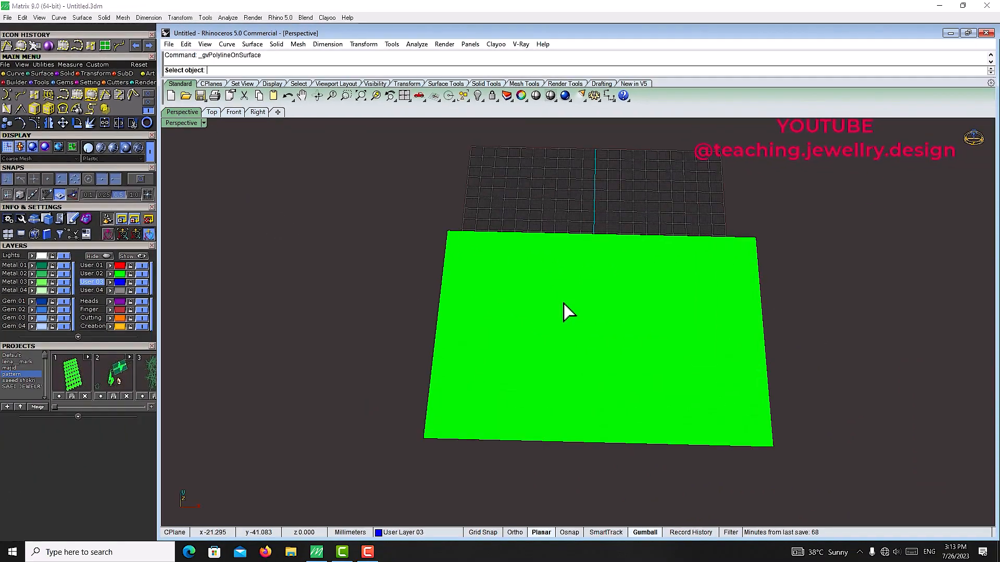
pyautogui.click(564, 304)
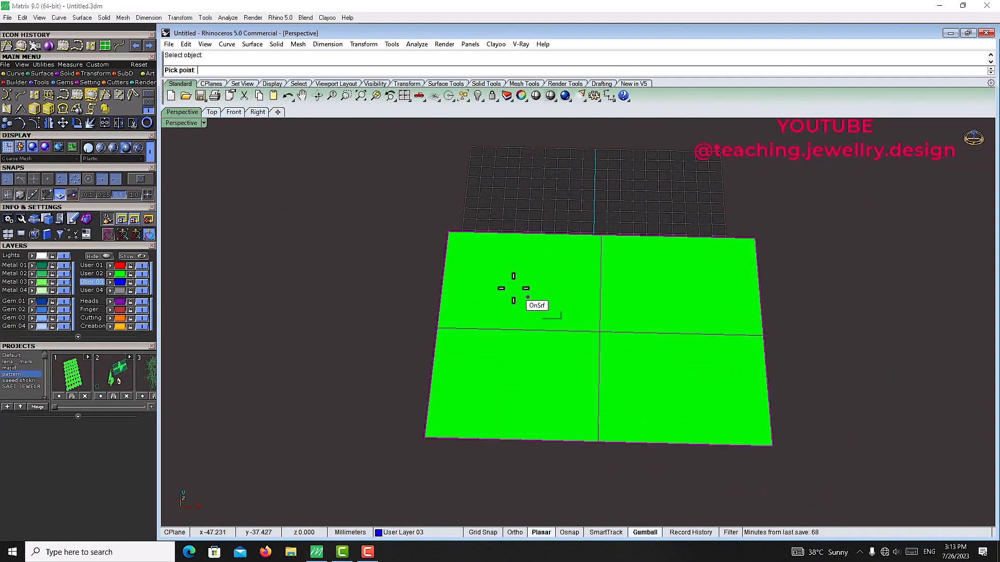
pyautogui.click(500, 282)
pyautogui.click(547, 366)
pyautogui.click(619, 284)
pyautogui.click(643, 388)
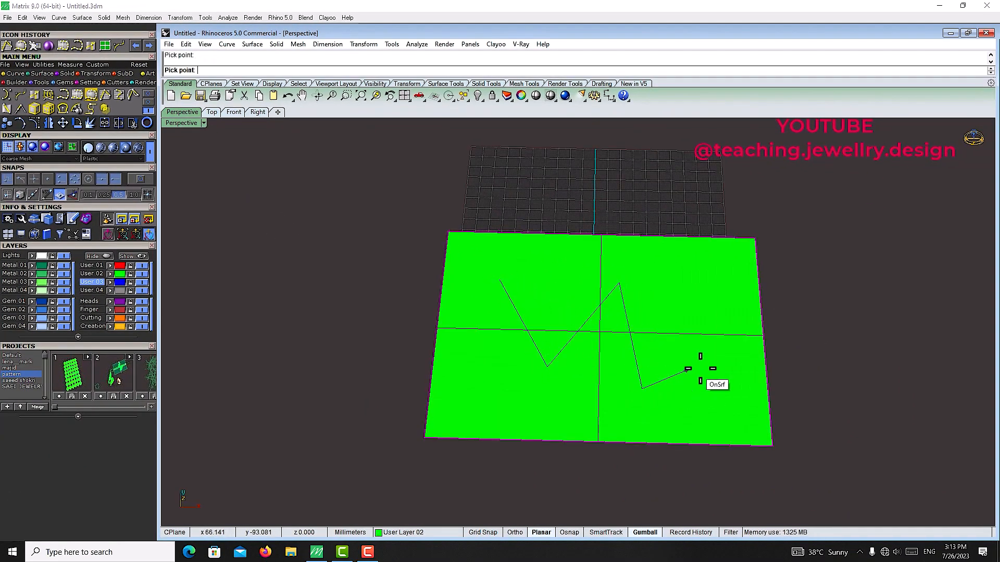
pyautogui.click(730, 366)
pyautogui.click(714, 267)
pyautogui.click(451, 259)
pyautogui.rightClick(454, 260)
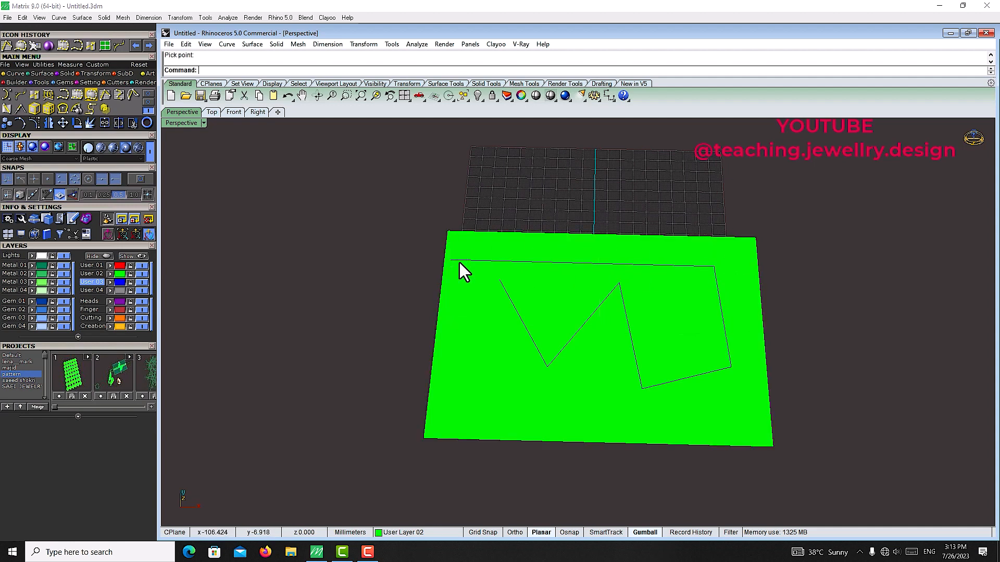
# Step: Draw a second short polyline on the plane surface near its lower-left corner
pyautogui.moveTo(650, 317); pyautogui.dragTo(632, 311, button='right')
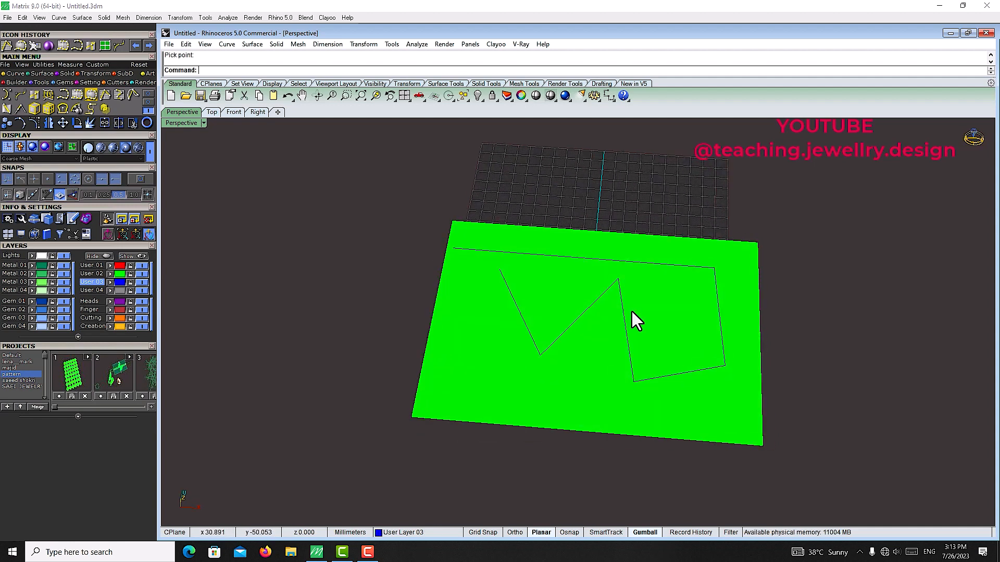
pyautogui.click(107, 96)
pyautogui.click(446, 368)
pyautogui.click(557, 393)
pyautogui.click(471, 358)
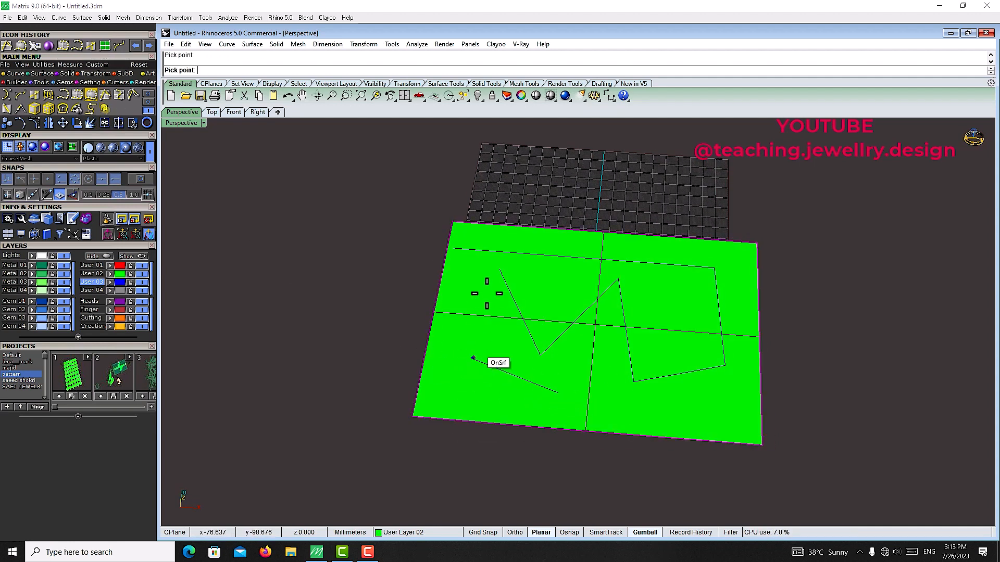
pyautogui.click(485, 293)
pyautogui.click(501, 290)
pyautogui.rightClick(526, 307)
# Step: Select all the polylines, excluding the plane surface, and delete them
pyautogui.scroll(2, 672, 352)
pyautogui.hotkey('ctrl', 'a')
pyautogui.keyDown('ctrl'); pyautogui.click(673, 352); pyautogui.keyUp('ctrl')
pyautogui.scroll(-6, 661, 356)
pyautogui.moveTo(646, 361); pyautogui.dragTo(594, 341, button='right')
pyautogui.scroll(6, 639, 370)
pyautogui.press('Delete')
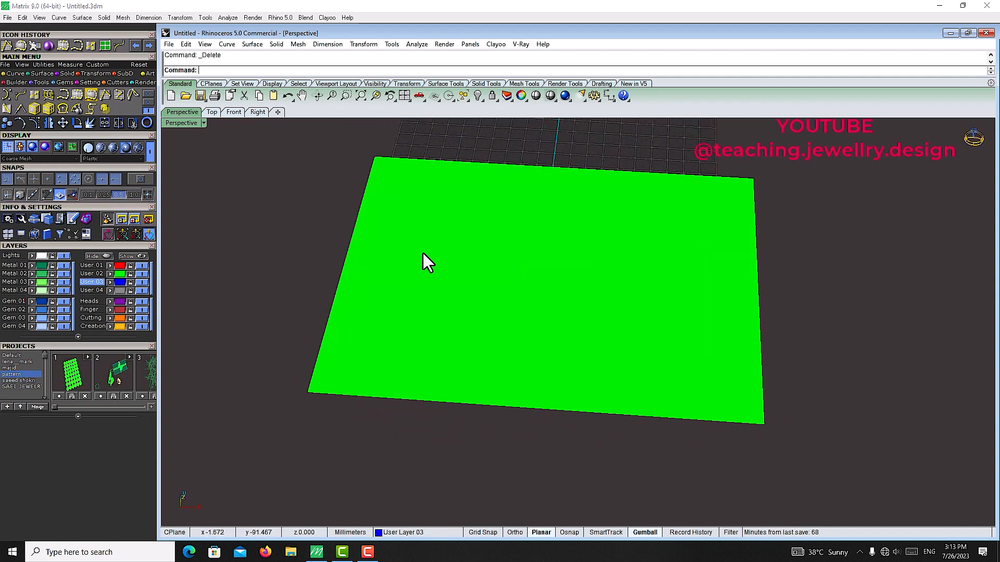
# Step: Draw a winding interpolated curve across the plane with Interp Curve on Surface
pyautogui.click(120, 93)
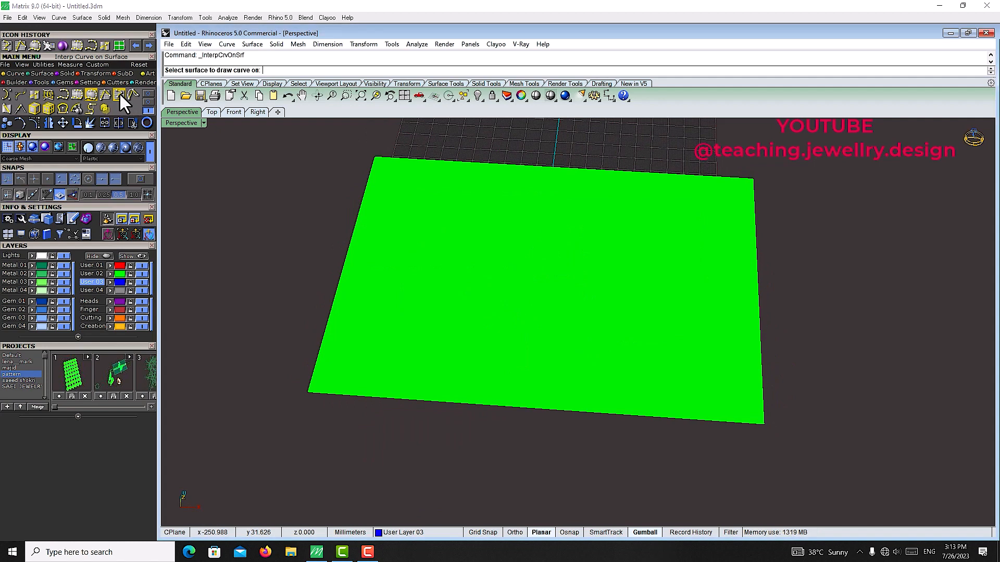
pyautogui.click(495, 257)
pyautogui.click(470, 221)
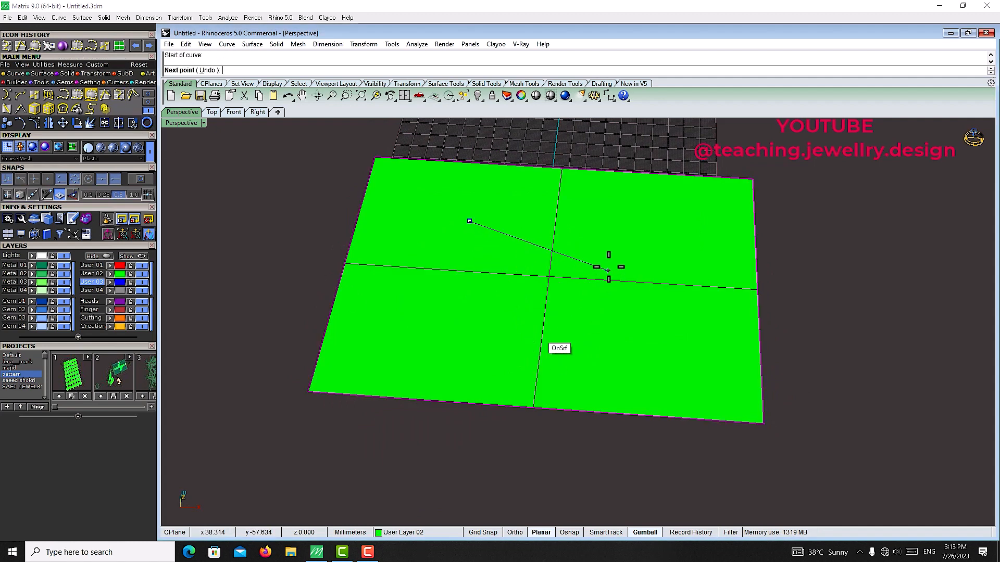
pyautogui.click(611, 242)
pyautogui.click(519, 296)
pyautogui.click(630, 340)
pyautogui.click(654, 269)
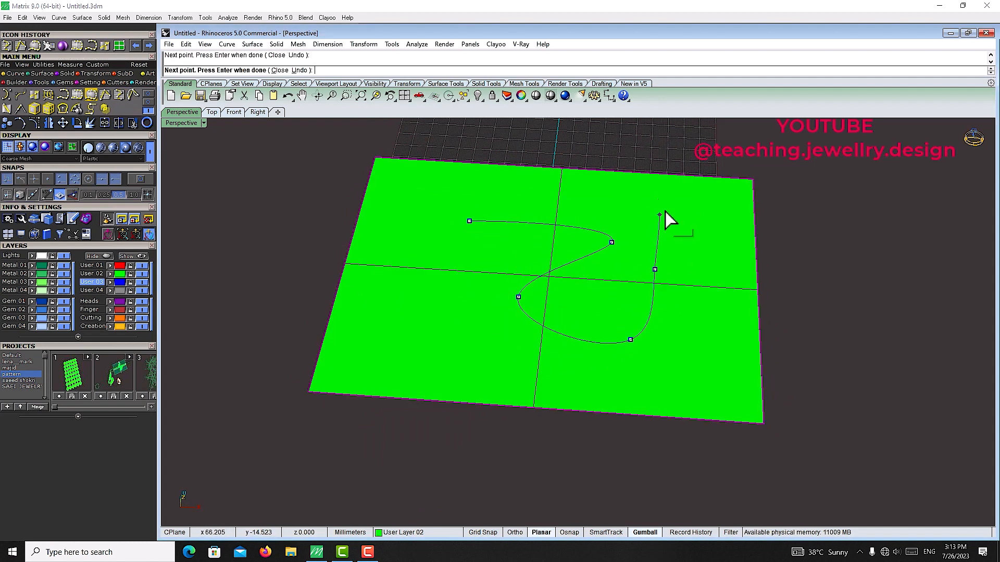
pyautogui.click(659, 214)
pyautogui.click(692, 234)
pyautogui.click(707, 296)
pyautogui.click(684, 370)
pyautogui.click(611, 374)
pyautogui.click(511, 370)
pyautogui.click(447, 304)
pyautogui.click(442, 241)
pyautogui.click(386, 299)
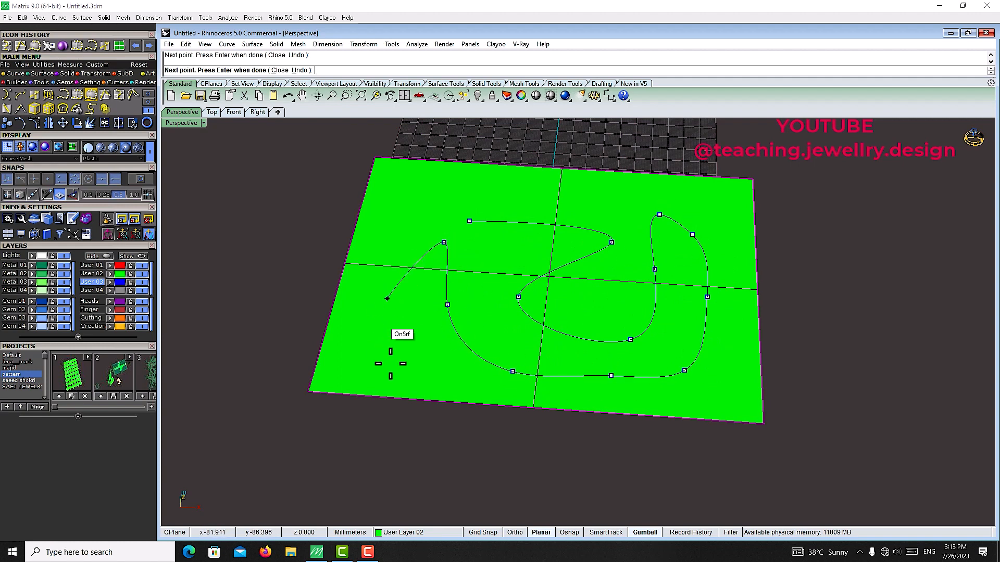
pyautogui.click(394, 369)
pyautogui.rightClick(397, 367)
# Step: Select the interpolated curve and delete it
pyautogui.moveTo(502, 377); pyautogui.dragTo(539, 363, button='right')
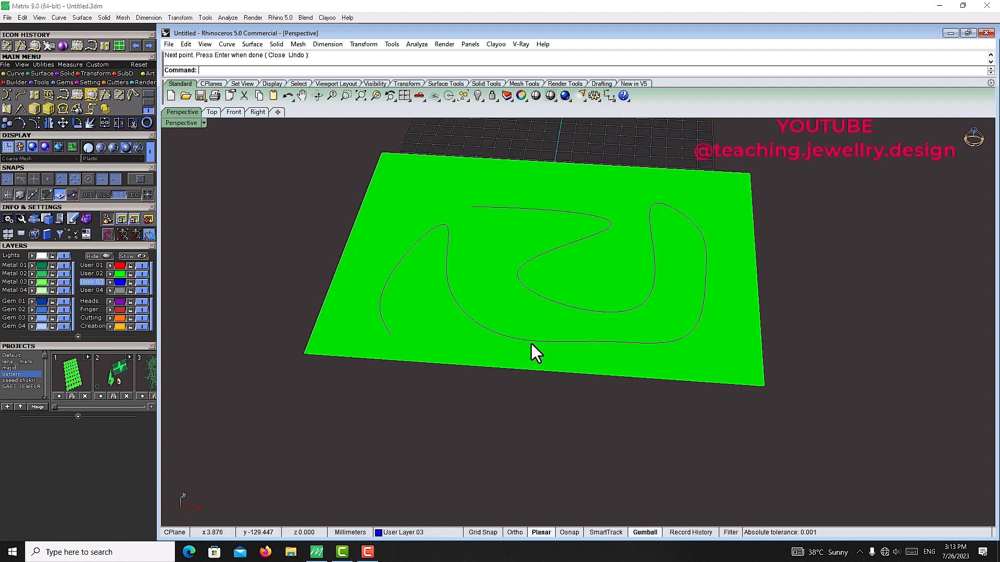
pyautogui.click(534, 343)
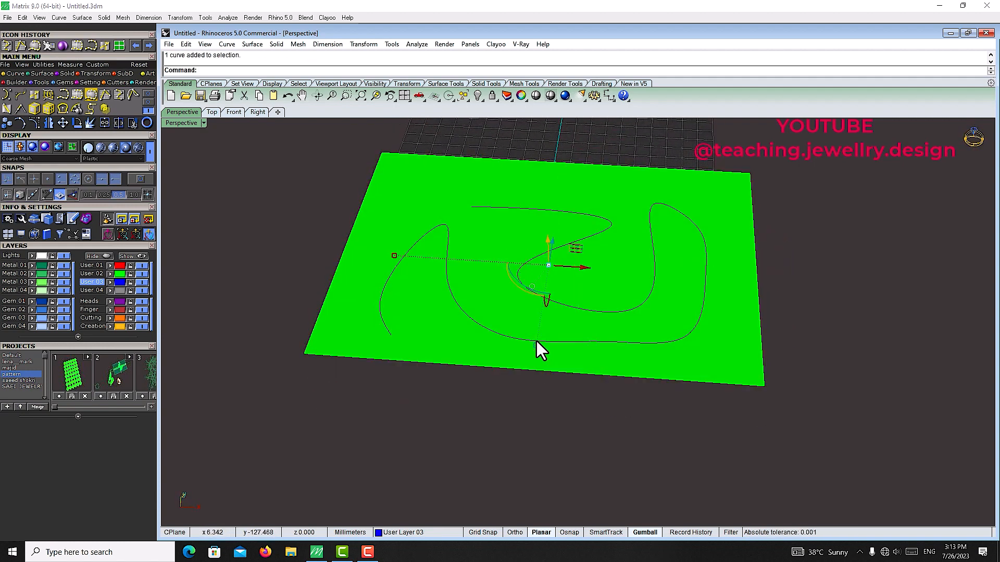
pyautogui.press('Delete')
pyautogui.scroll(-5, 536, 342)
pyautogui.moveTo(536, 342); pyautogui.dragTo(567, 296, button='right')
pyautogui.scroll(6, 567, 296)
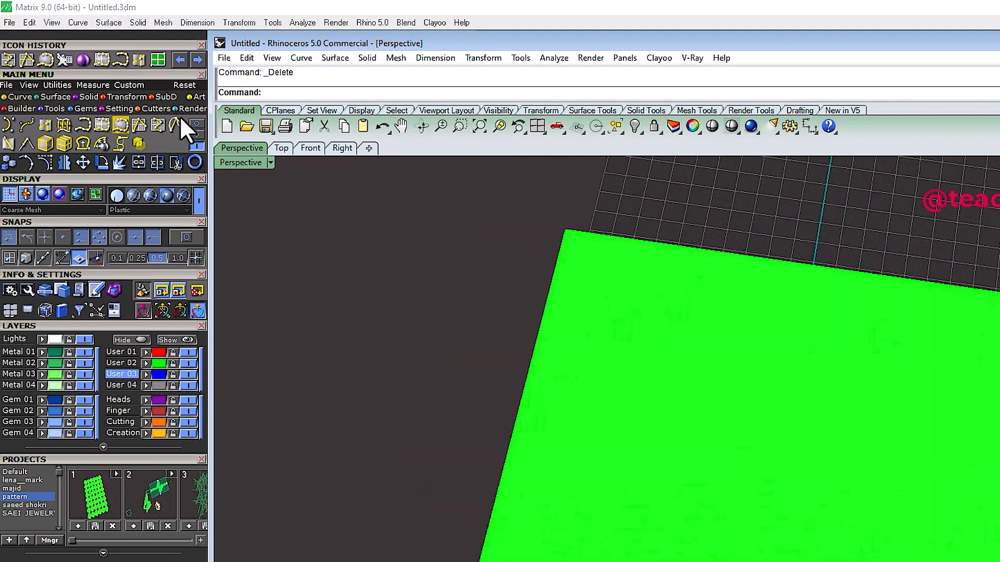
pyautogui.click(178, 123)
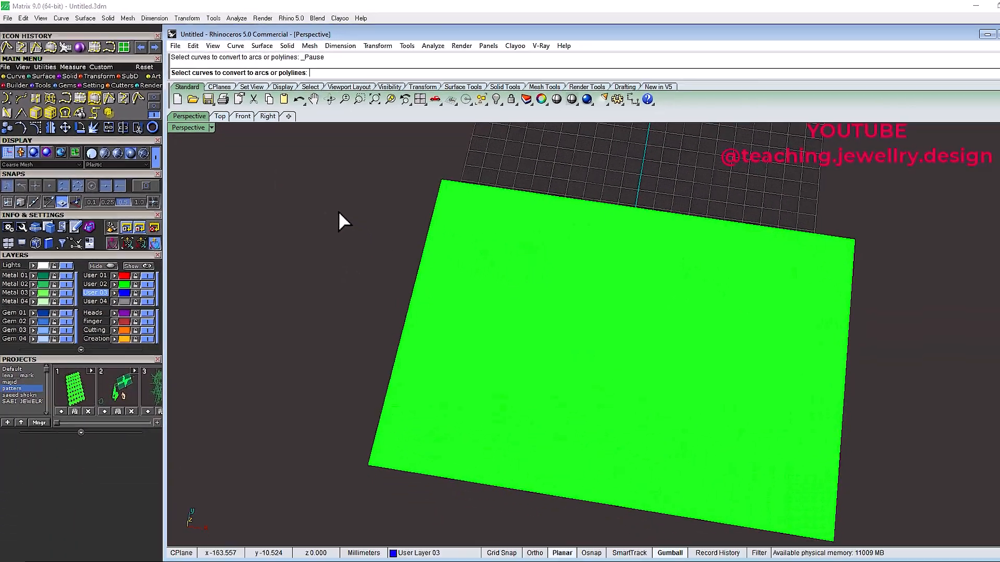
pyautogui.scroll(-6, 334, 207)
pyautogui.press('Escape')
pyautogui.scroll(4, 334, 202)
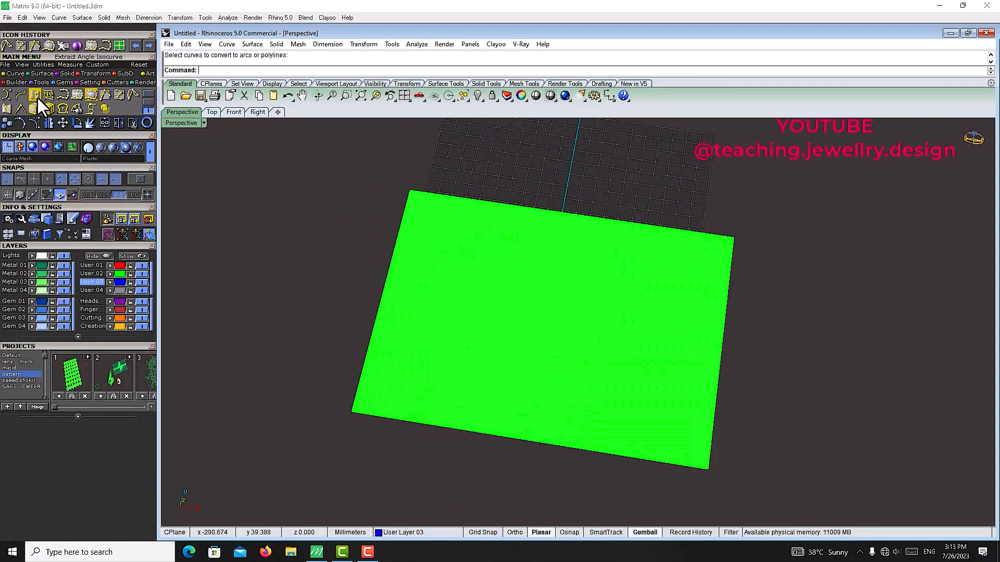
# Step: Draw a zigzag polyline on the grid above the plane surface
pyautogui.click(149, 94)
pyautogui.click(7, 95)
pyautogui.click(515, 154)
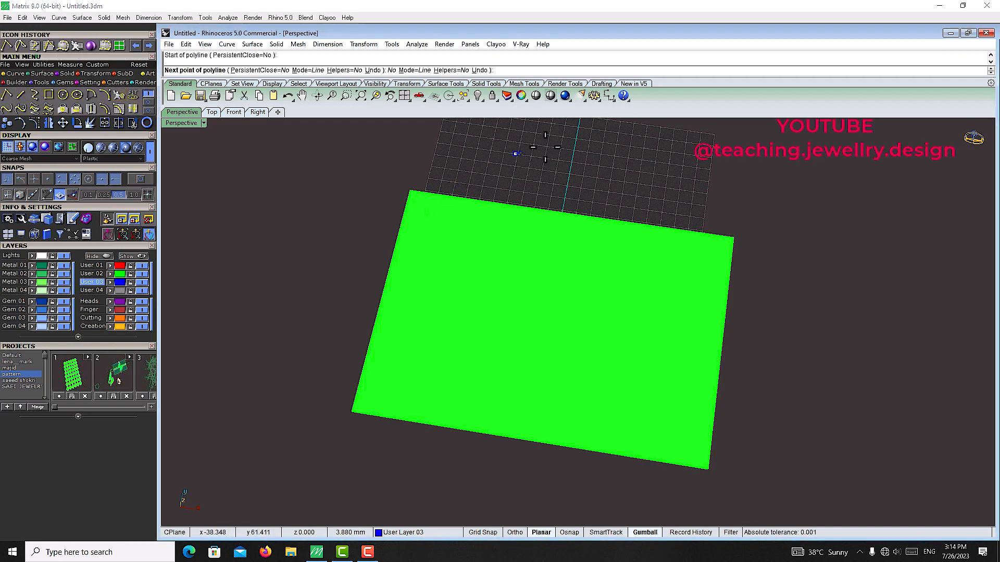
pyautogui.click(677, 149)
pyautogui.click(592, 198)
pyautogui.click(755, 192)
pyautogui.click(828, 137)
pyautogui.rightClick(828, 137)
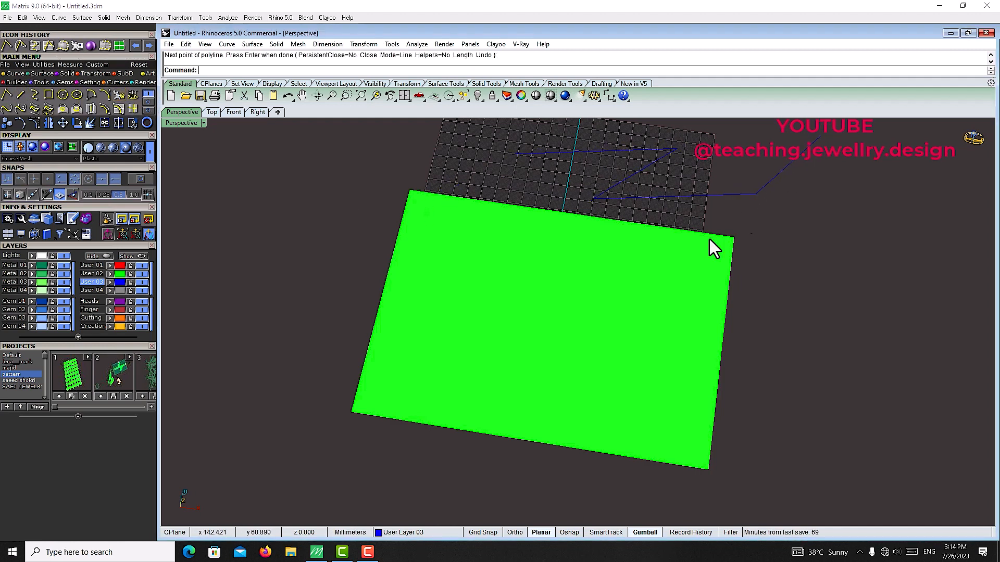
# Step: Select the plane surface and delete it
pyautogui.scroll(-8, 683, 253)
pyautogui.moveTo(648, 281); pyautogui.dragTo(614, 266, button='right')
pyautogui.scroll(7, 635, 275)
pyautogui.click(605, 339)
pyautogui.press('Delete')
# Step: Select the zigzag polyline and convert it to line segments with Convert, accepting the default settings
pyautogui.scroll(4, 669, 274)
pyautogui.moveTo(599, 318); pyautogui.dragTo(641, 362, button='right')
pyautogui.moveTo(680, 171); pyautogui.dragTo(426, 329)
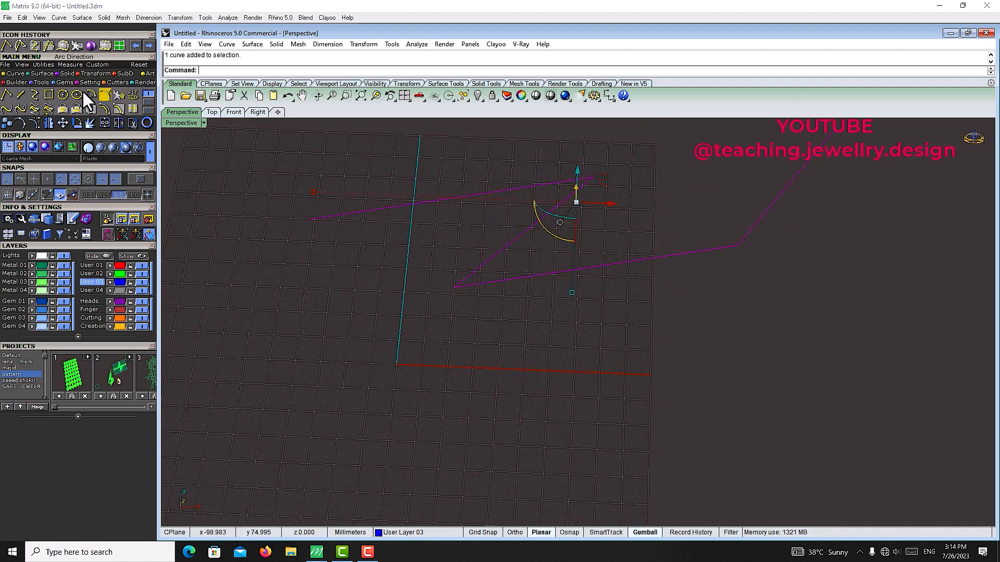
pyautogui.click(151, 111)
pyautogui.click(132, 94)
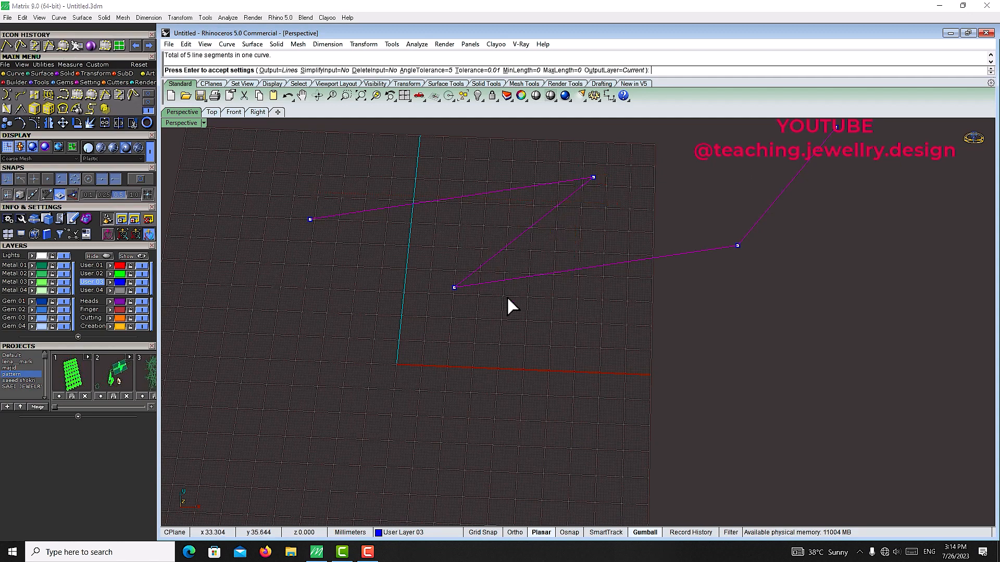
pyautogui.moveTo(508, 298); pyautogui.dragTo(573, 229, button='right')
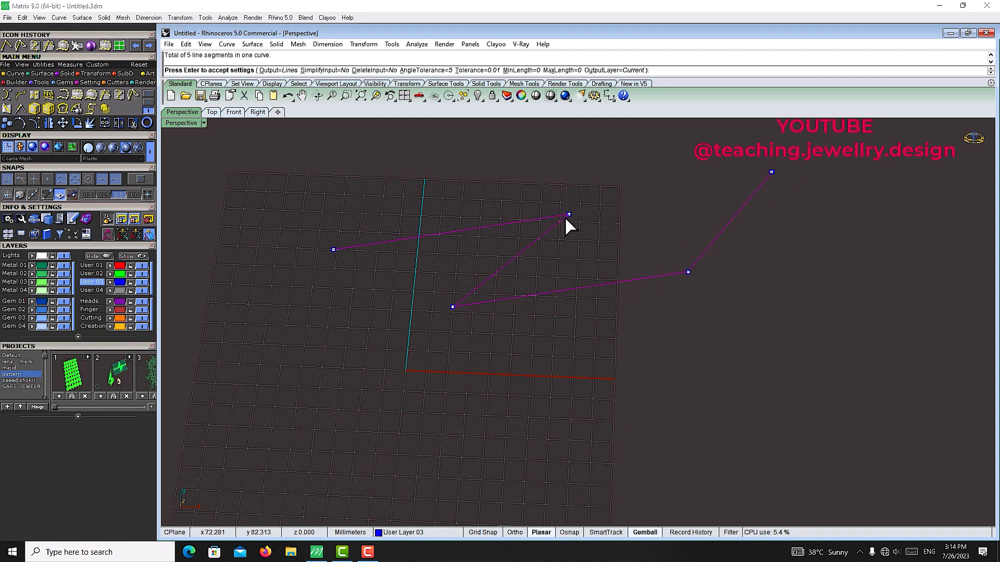
pyautogui.press('Return')
pyautogui.press('Return')
pyautogui.press('Return')
pyautogui.click(482, 291)
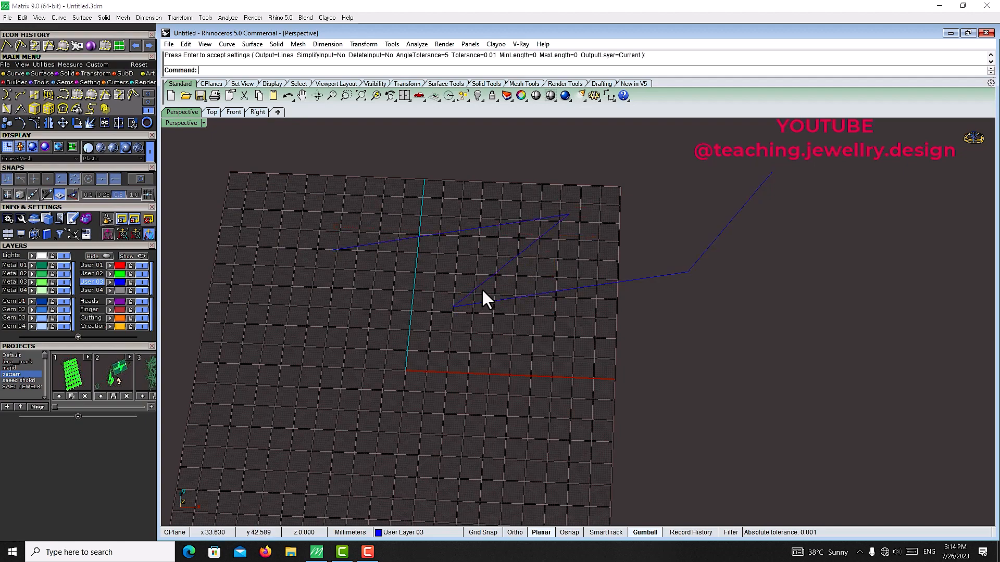
# Step: Convert the polyline again with the angle tolerance set to 10
pyautogui.click(480, 288)
pyautogui.click(274, 174)
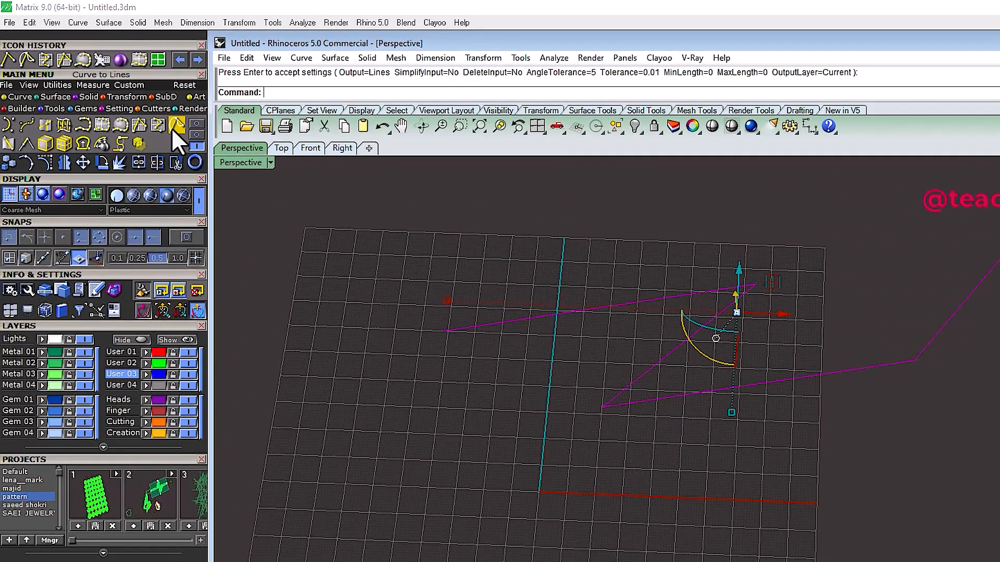
pyautogui.click(132, 95)
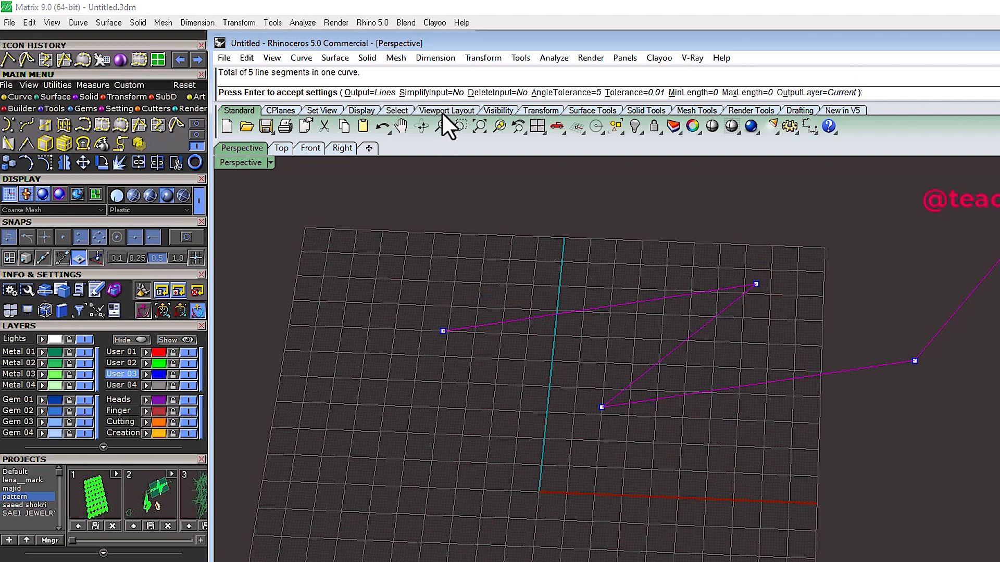
pyautogui.click(566, 92)
pyautogui.write('10')
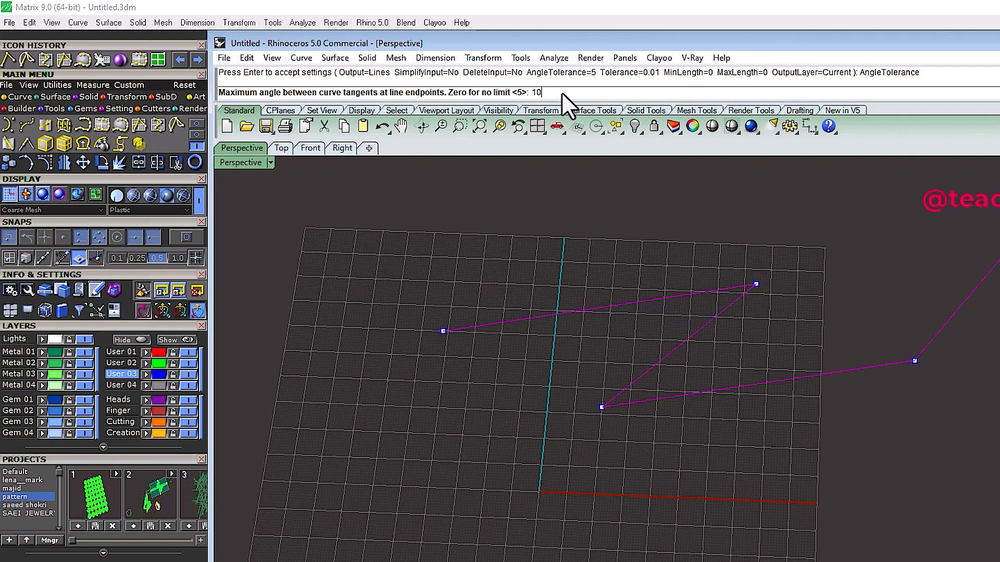
pyautogui.press('Return')
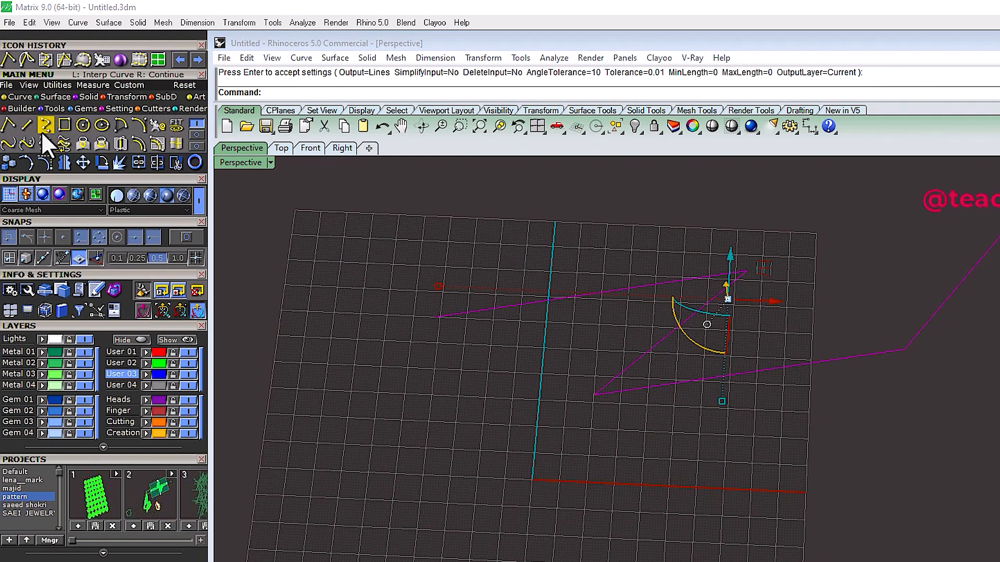
# Step: Draw an interpolated curve across the grid and clear the curves from the scene
pyautogui.click(44, 131)
pyautogui.click(447, 561)
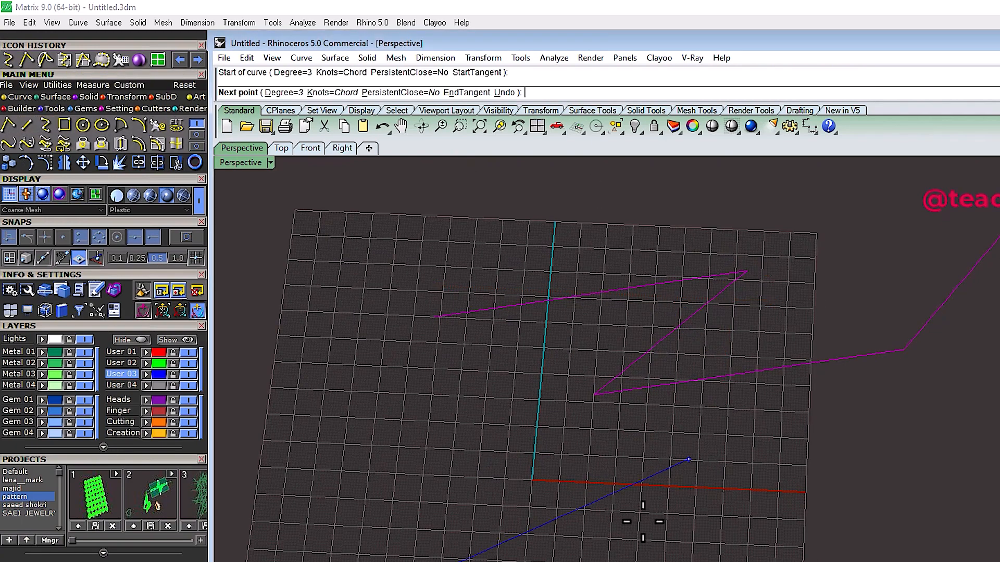
pyautogui.click(618, 449)
pyautogui.click(587, 561)
pyautogui.click(559, 375)
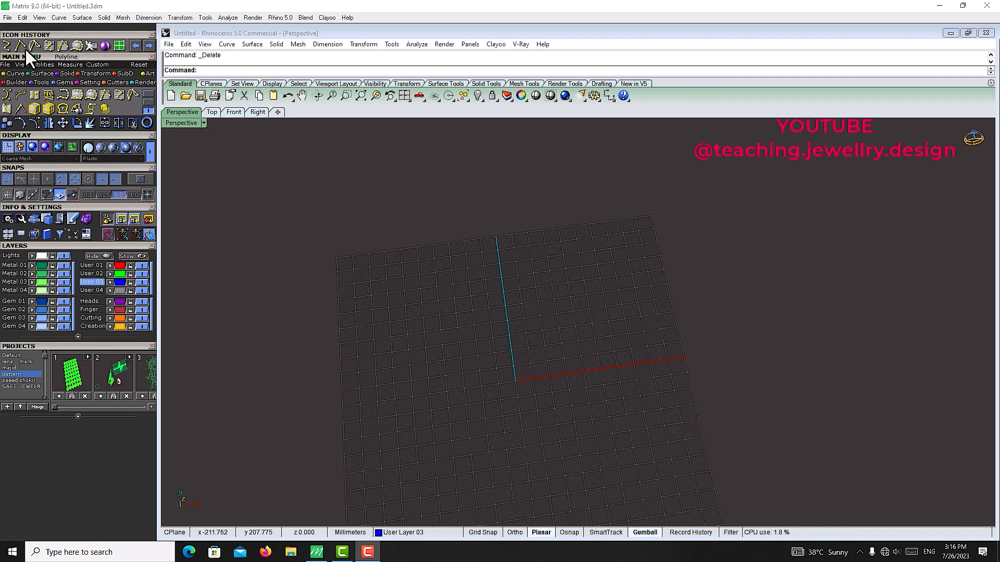
# Step: Create a rectangular plane surface on the grid by picking two opposite corners
pyautogui.click(118, 46)
pyautogui.click(459, 220)
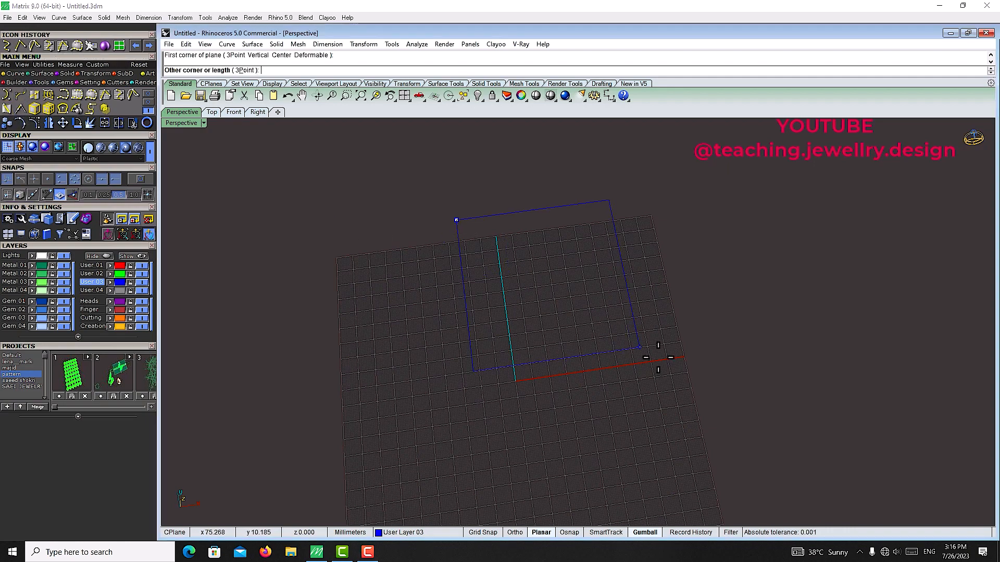
pyautogui.click(705, 355)
pyautogui.click(671, 316)
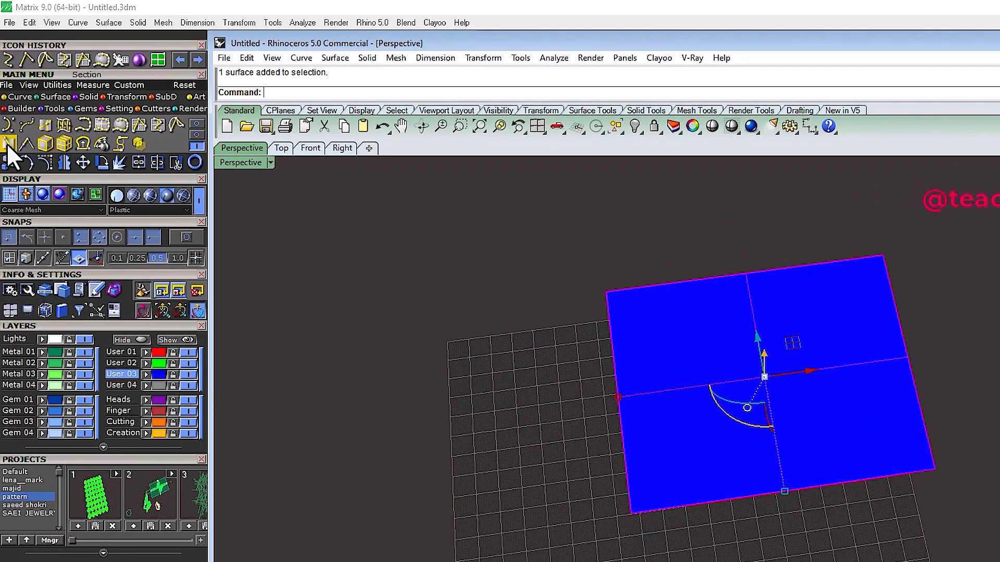
# Step: Create a section curve across the plane surface with the Section tool
pyautogui.click(8, 126)
pyautogui.click(592, 293)
pyautogui.click(964, 368)
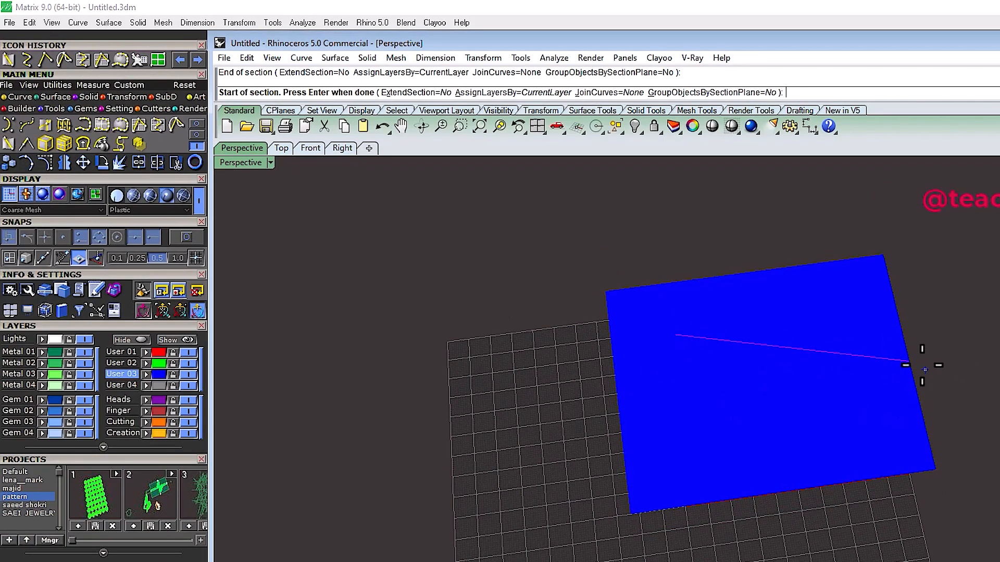
pyautogui.rightClick(922, 365)
# Step: Select the plane surface and move it to layer User 04
pyautogui.scroll(2, 921, 365)
pyautogui.moveTo(737, 462); pyautogui.dragTo(735, 409, button='right')
pyautogui.click(739, 412)
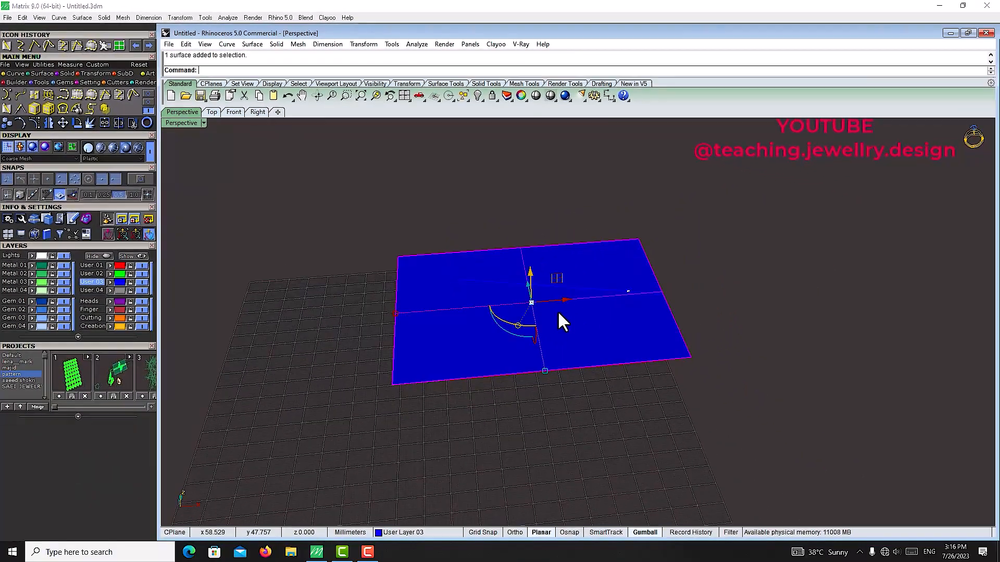
pyautogui.click(110, 291)
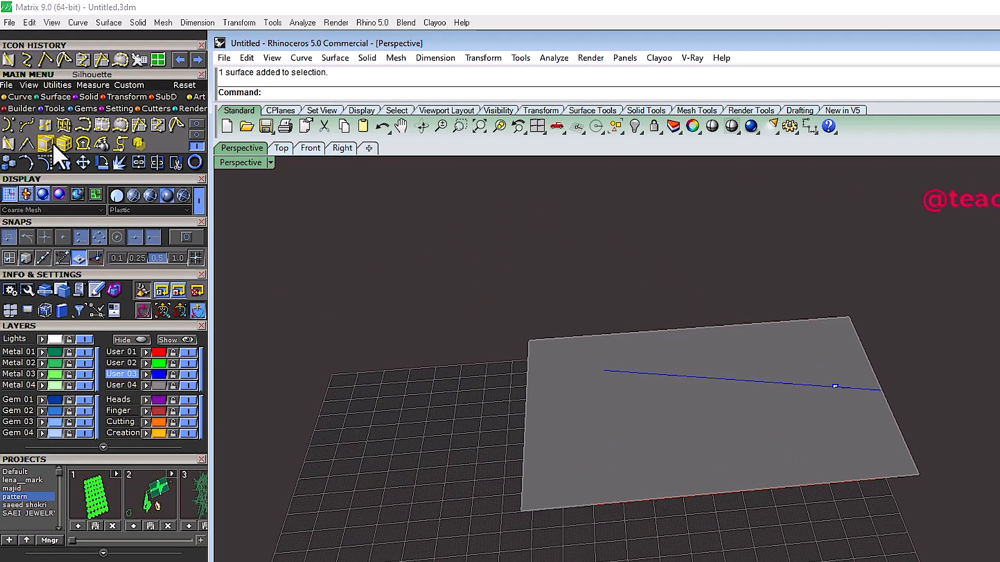
# Step: Extract the plane surface's wireframe and drag the surface aside from the extracted curves
pyautogui.click(705, 456)
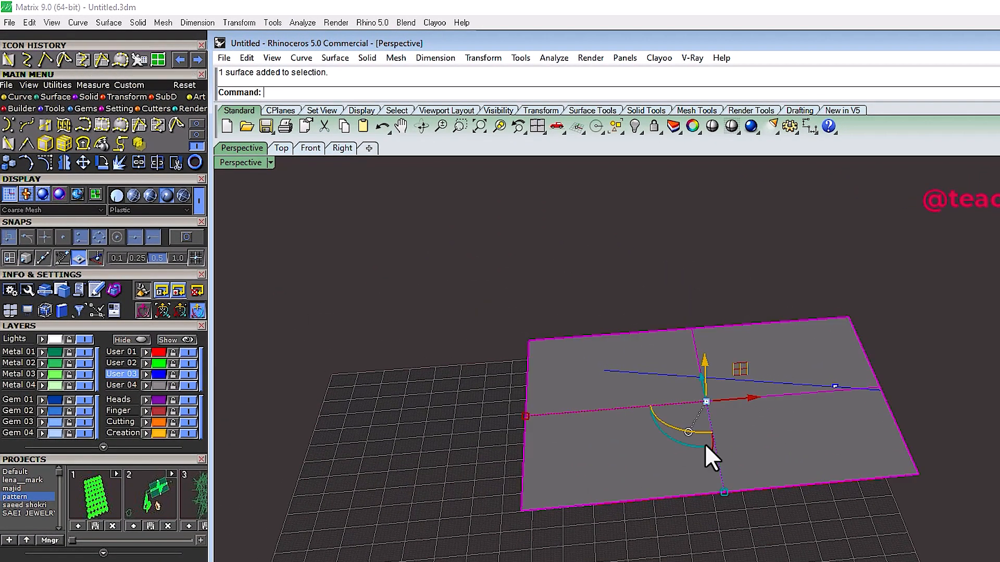
pyautogui.click(45, 143)
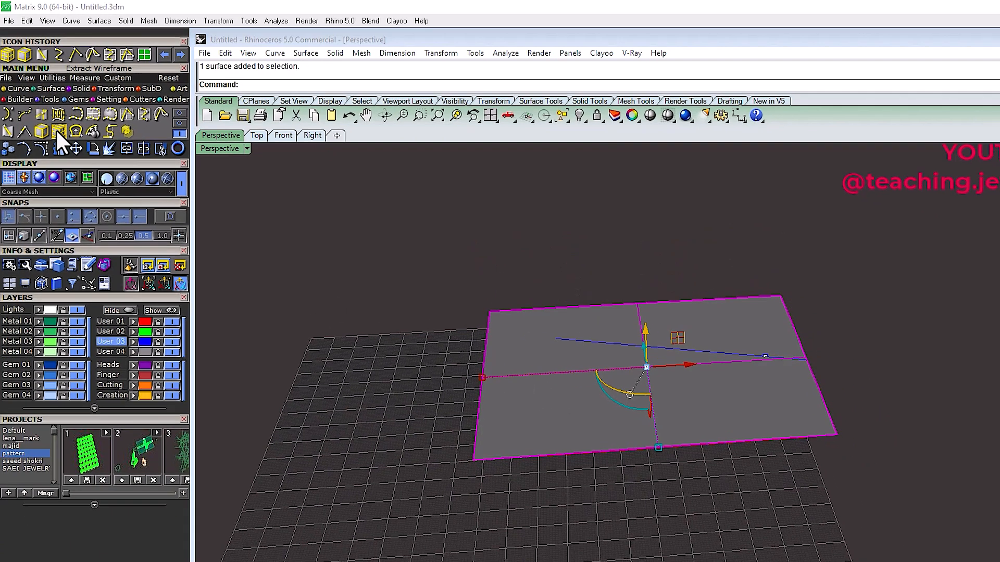
pyautogui.click(63, 143)
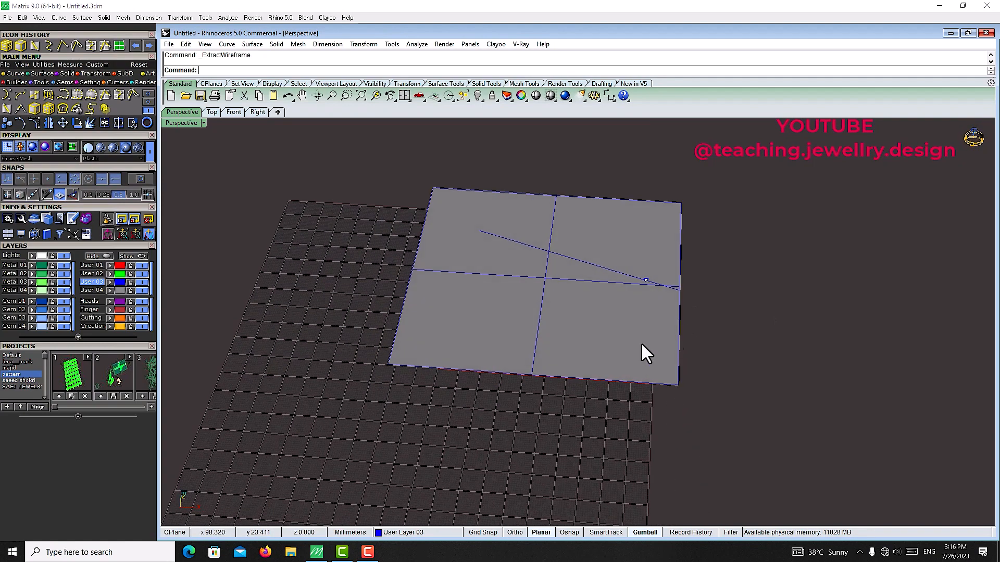
pyautogui.moveTo(643, 351); pyautogui.dragTo(875, 244)
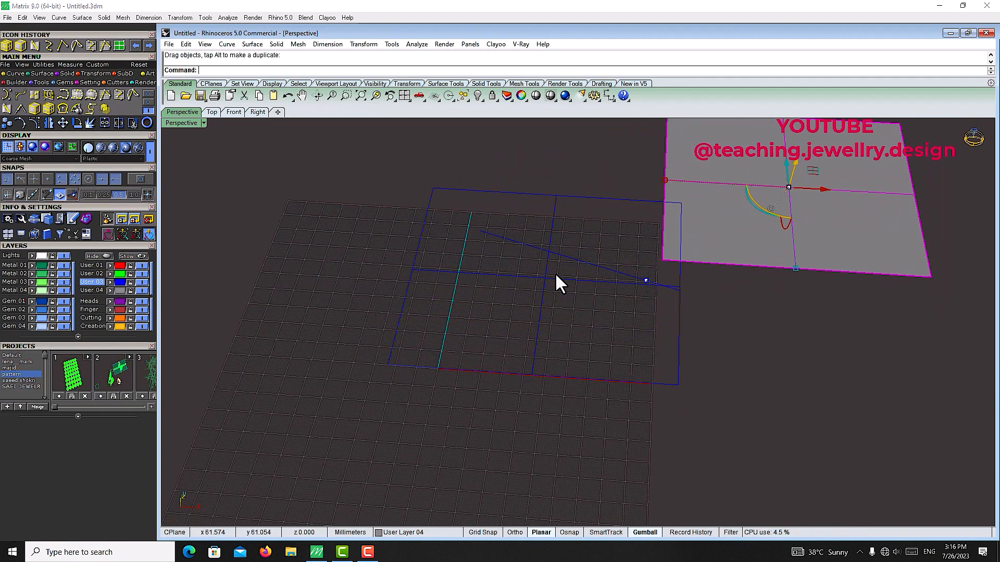
# Step: Select the extracted wireframe and section curves and delete them
pyautogui.scroll(4, 562, 272)
pyautogui.moveTo(567, 270); pyautogui.dragTo(485, 304)
pyautogui.scroll(-6, 485, 304)
pyautogui.keyDown('shift'); pyautogui.moveTo(547, 189); pyautogui.dragTo(409, 241); pyautogui.keyUp('shift')
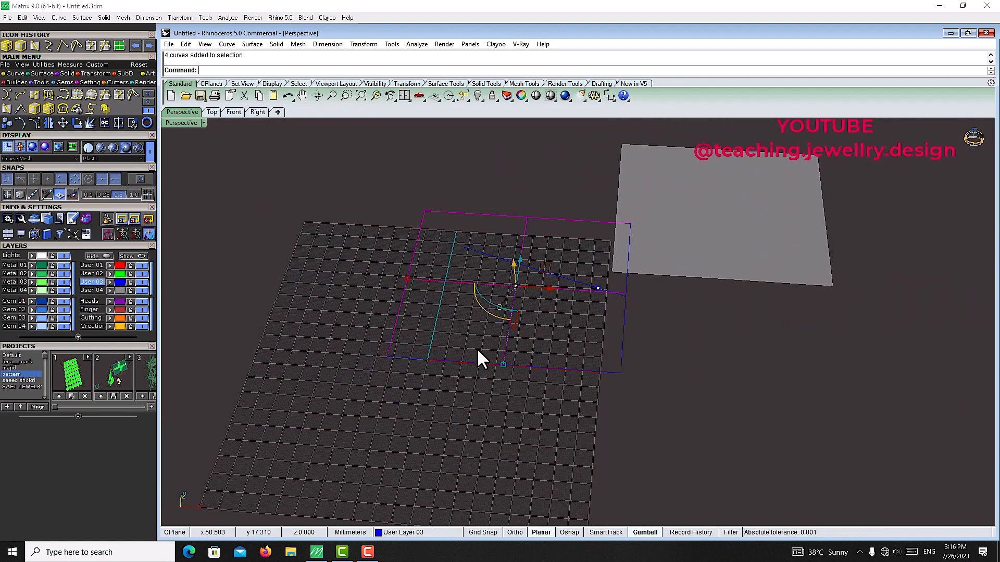
pyautogui.keyDown('shift'); pyautogui.moveTo(670, 352); pyautogui.dragTo(601, 413); pyautogui.keyUp('shift')
pyautogui.scroll(5, 576, 276)
pyautogui.scroll(-5, 553, 283)
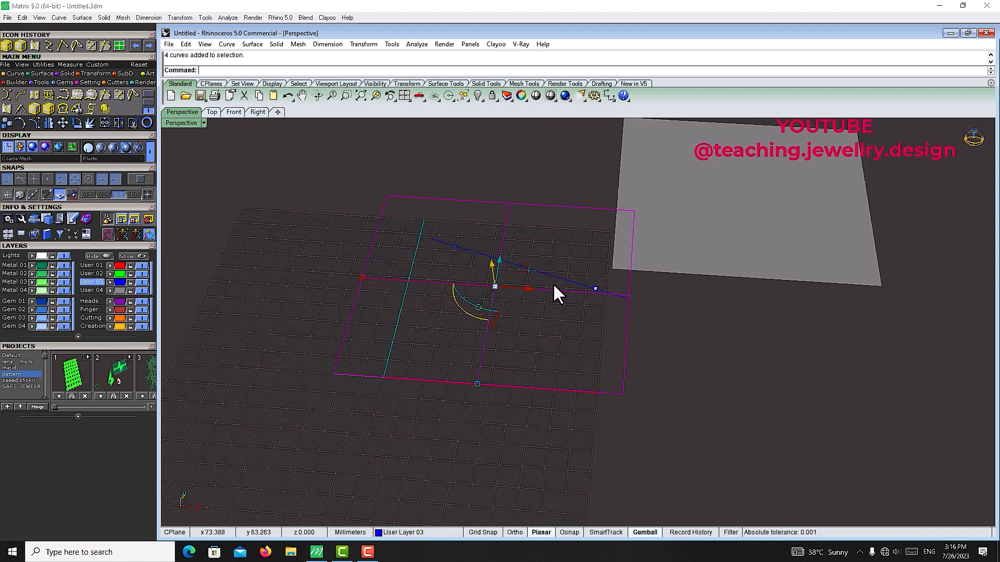
pyautogui.click(726, 241)
pyautogui.moveTo(725, 241); pyautogui.dragTo(388, 211)
pyautogui.press('Delete')
pyautogui.moveTo(625, 291); pyautogui.dragTo(698, 304, button='right')
pyautogui.scroll(-3, 708, 304)
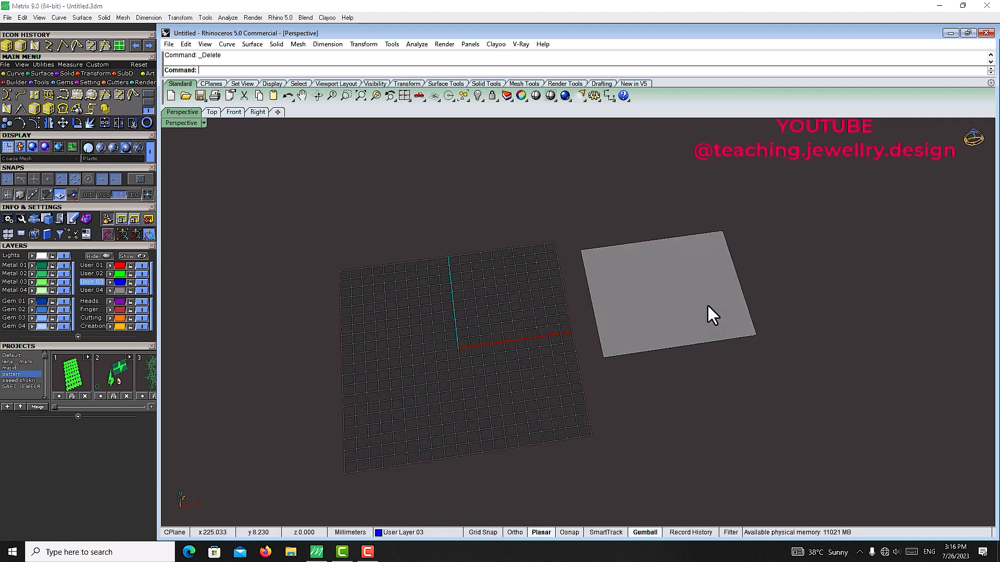
# Step: Drag the plane surface onto the grid and back beside it, deleting the selection
pyautogui.moveTo(707, 304); pyautogui.dragTo(486, 341)
pyautogui.keyDown('shift'); pyautogui.moveTo(553, 312); pyautogui.dragTo(533, 308, button='right'); pyautogui.keyUp('shift')
pyautogui.keyDown('shift'); pyautogui.moveTo(360, 372); pyautogui.dragTo(459, 333, button='right'); pyautogui.keyUp('shift')
pyautogui.scroll(3, 440, 281)
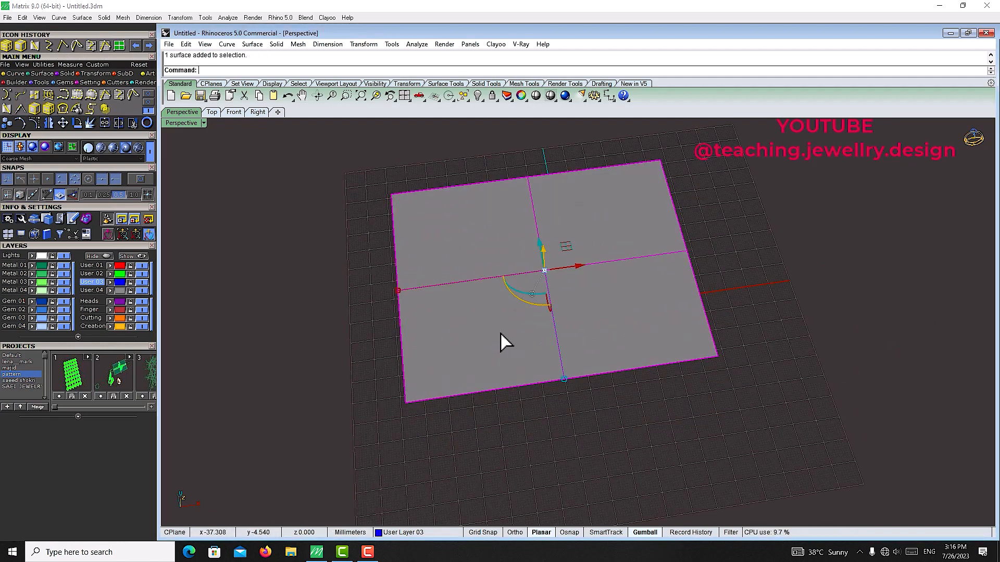
pyautogui.moveTo(501, 334); pyautogui.dragTo(844, 272)
pyautogui.moveTo(704, 122); pyautogui.dragTo(347, 455)
pyautogui.press('Delete')
pyautogui.scroll(-7, 482, 260)
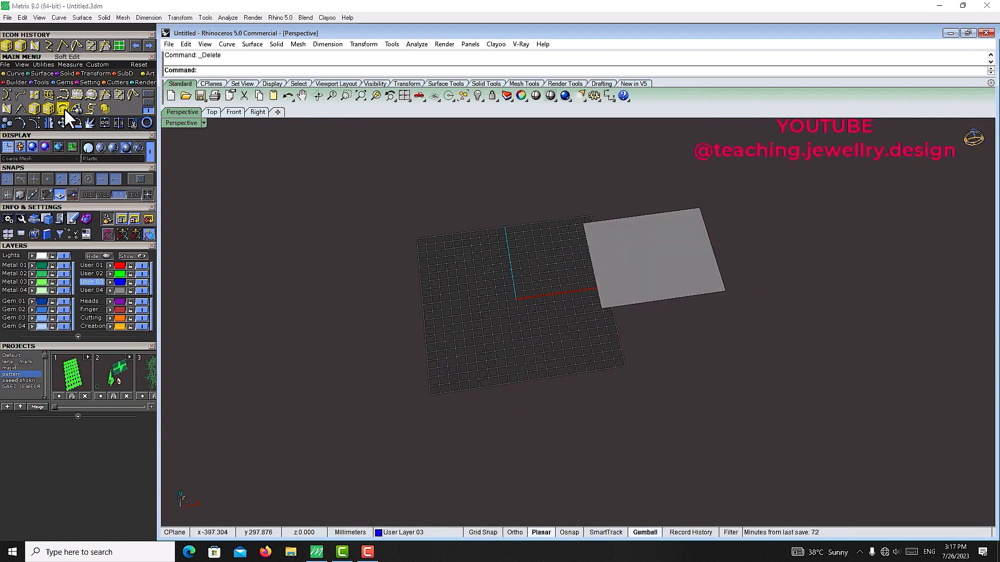
# Step: Draw a Z-shaped polyline beside the grid with the Polyline tool
pyautogui.click(62, 46)
pyautogui.click(299, 213)
pyautogui.click(457, 203)
pyautogui.click(277, 336)
pyautogui.click(376, 346)
pyautogui.press('Return')
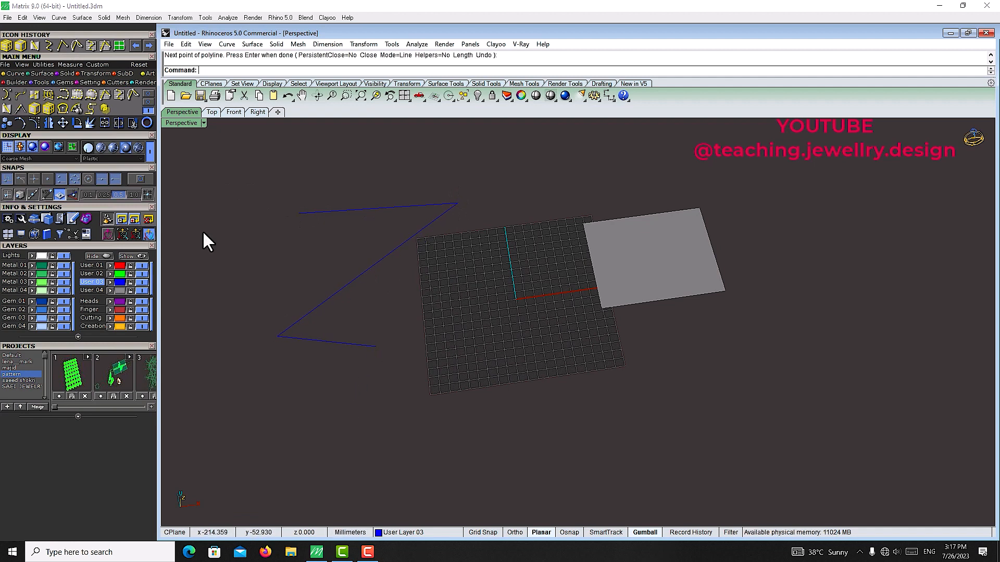
# Step: Draw a wavy interpolated curve running through the grid with five points
pyautogui.click(49, 46)
pyautogui.click(475, 188)
pyautogui.click(541, 274)
pyautogui.click(462, 338)
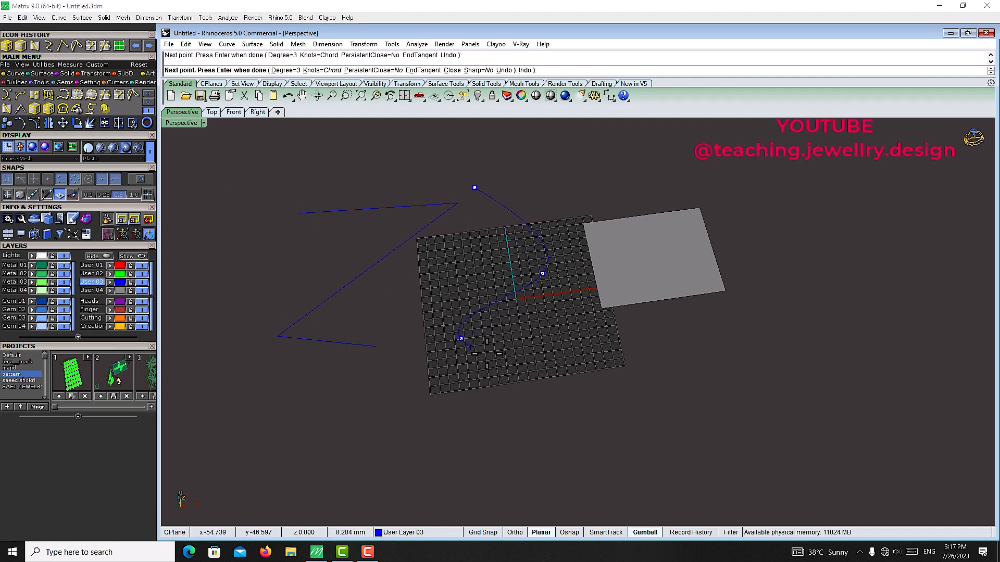
pyautogui.click(551, 380)
pyautogui.click(564, 415)
pyautogui.rightClick(557, 430)
# Step: Select both new curves and move them to layer User 01
pyautogui.moveTo(496, 372); pyautogui.dragTo(470, 333, button='right')
pyautogui.moveTo(573, 169); pyautogui.dragTo(406, 283)
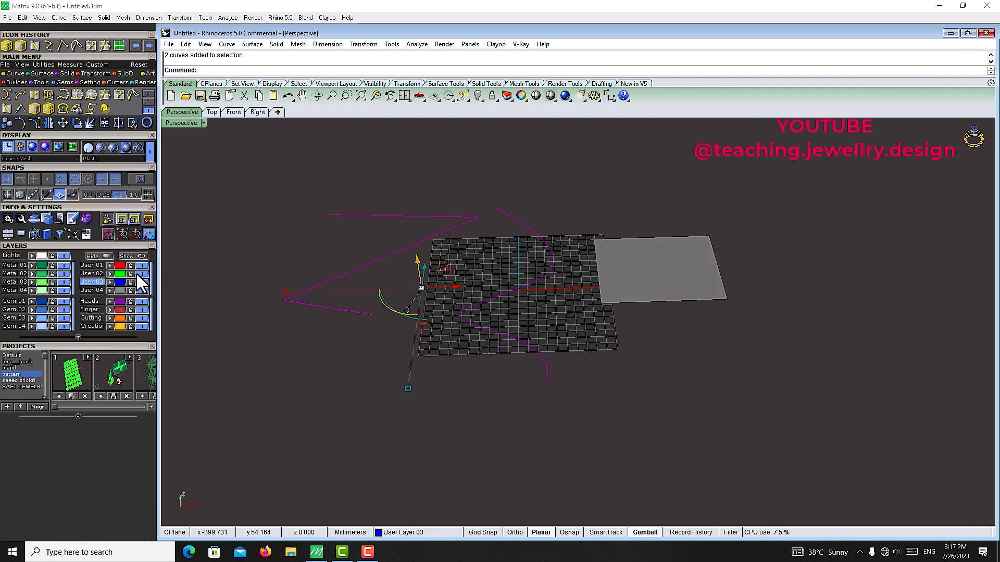
pyautogui.click(110, 266)
# Step: Select the Z-shaped polyline and reshape its corners with Soft Edit curve
pyautogui.moveTo(338, 378); pyautogui.dragTo(361, 417, button='right')
pyautogui.moveTo(359, 180); pyautogui.dragTo(241, 210)
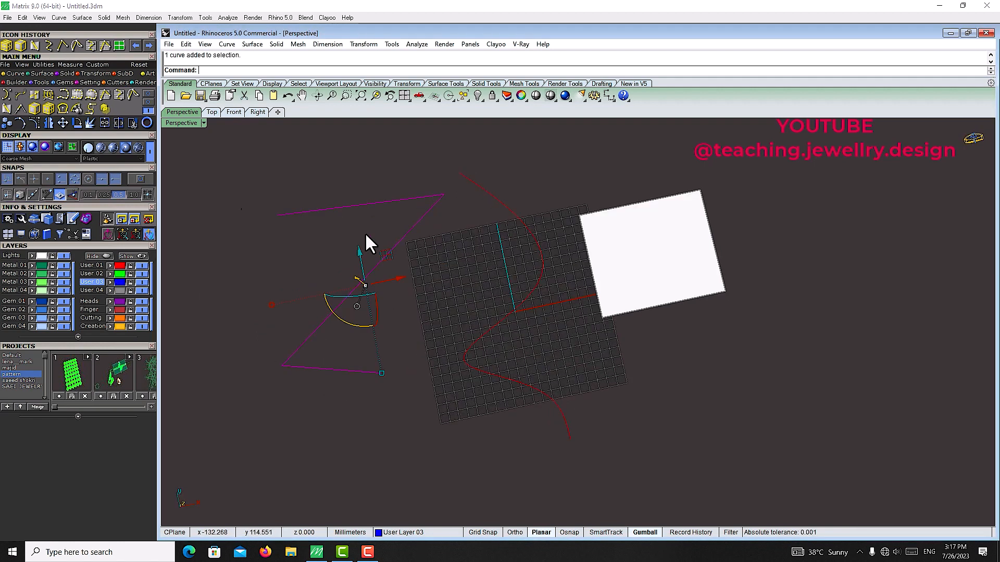
pyautogui.click(77, 108)
pyautogui.click(444, 195)
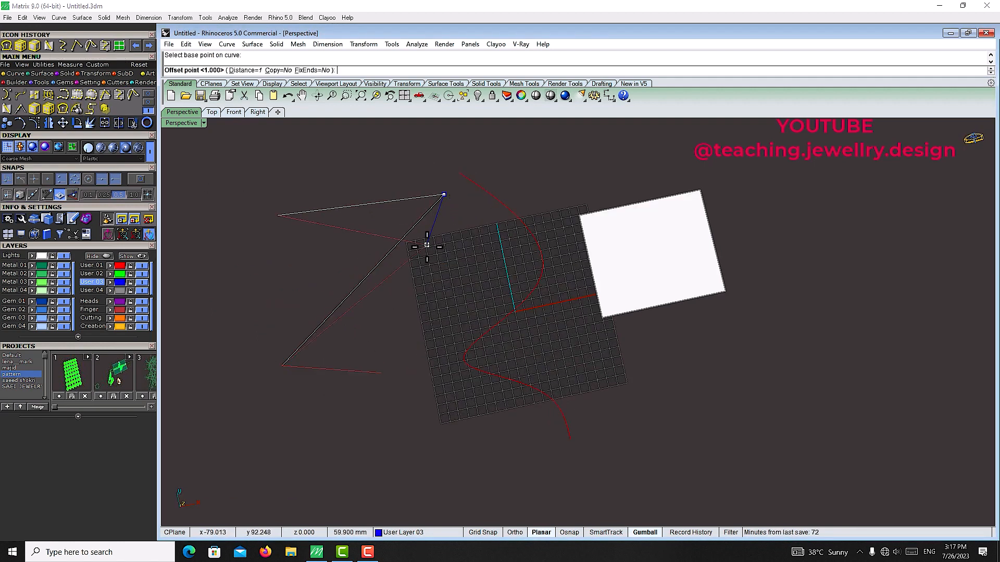
pyautogui.click(427, 246)
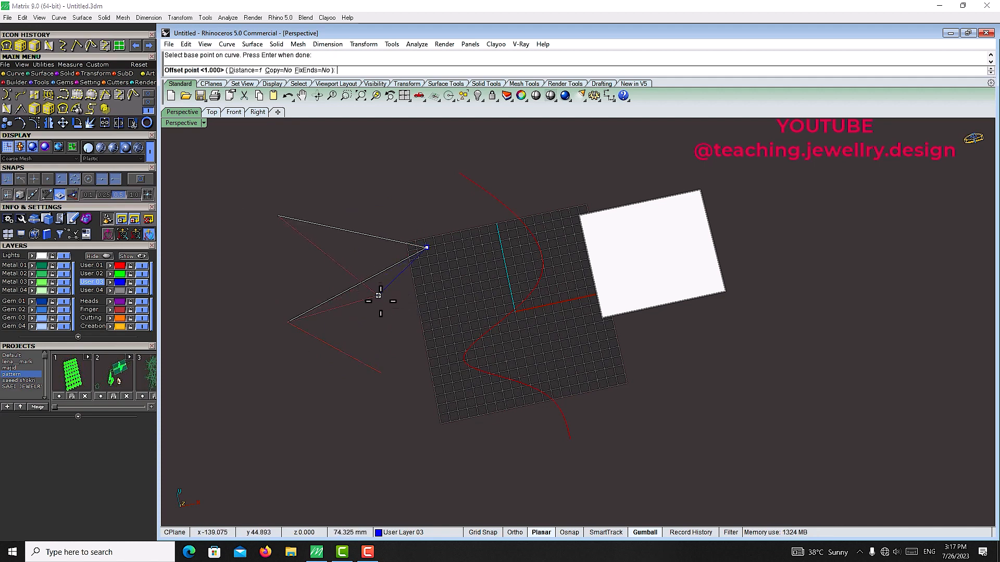
pyautogui.click(389, 318)
pyautogui.click(278, 216)
pyautogui.click(380, 223)
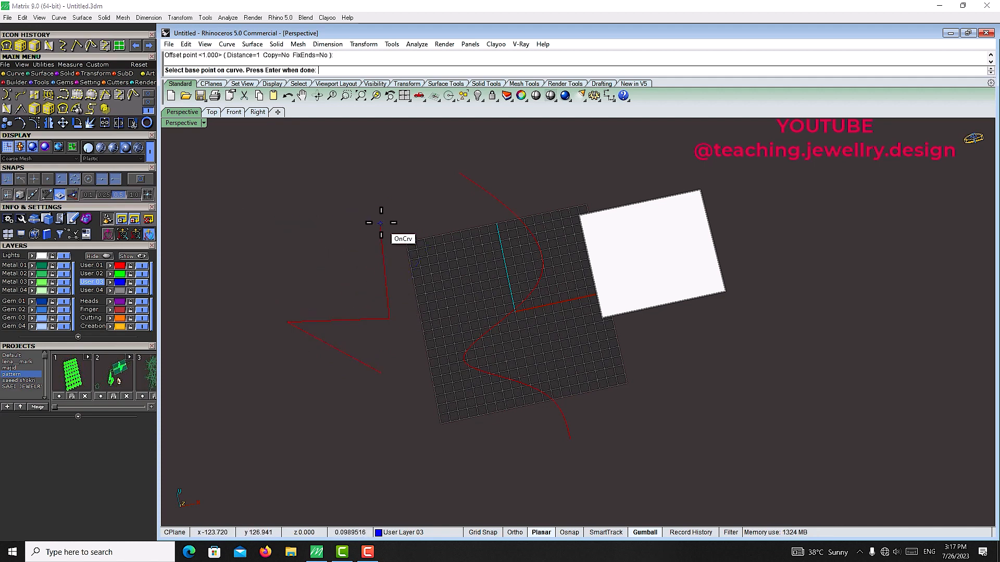
# Step: Soft-edit the upper end of the wavy curve, pulling it outward
pyautogui.rightClick(515, 224)
pyautogui.click(514, 208)
pyautogui.rightClick(513, 207)
pyautogui.click(501, 202)
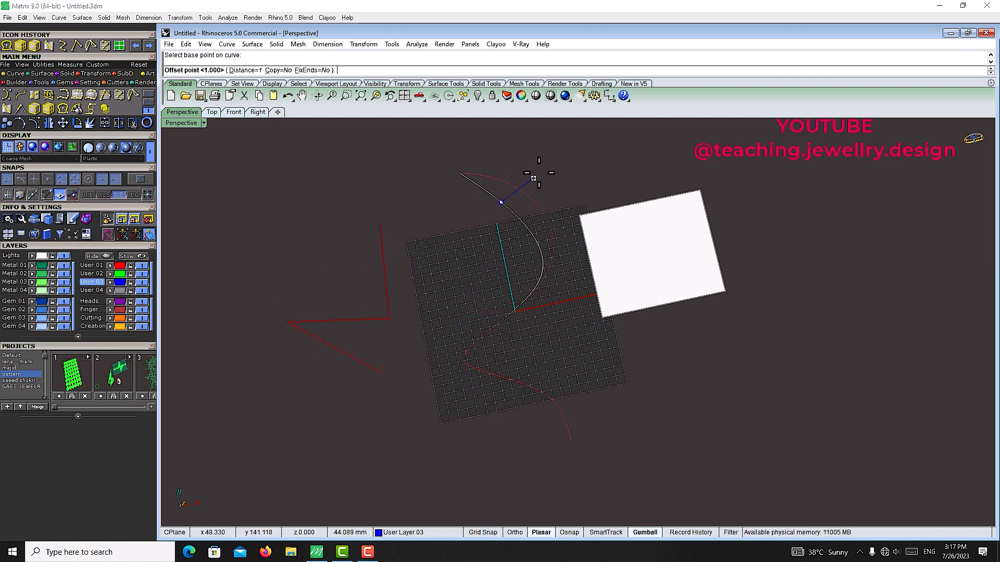
pyautogui.click(539, 172)
pyautogui.rightClick(540, 172)
pyautogui.rightClick(540, 173)
# Step: Soft-edit the middle and lower bends of the wavy curve
pyautogui.click(550, 267)
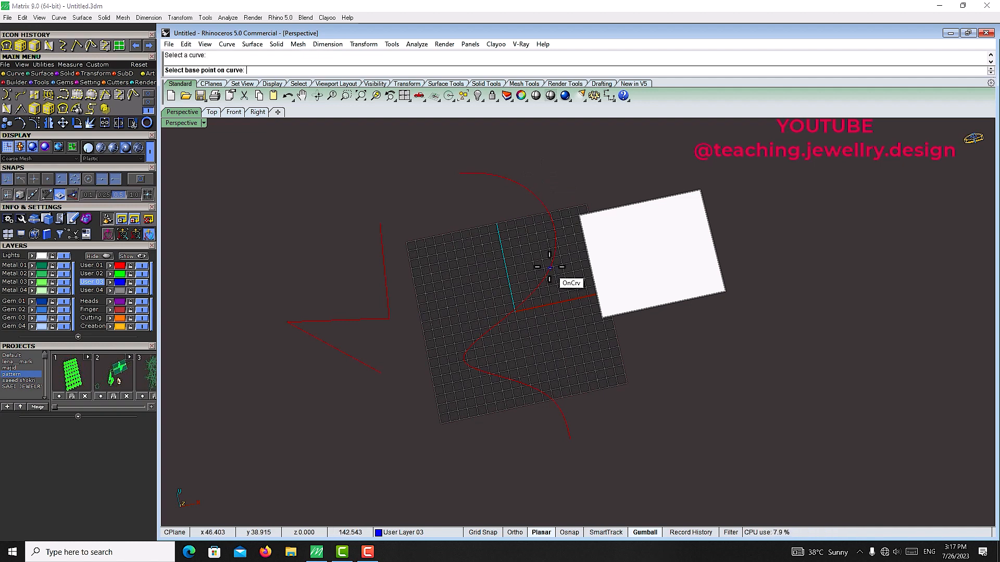
pyautogui.click(548, 267)
pyautogui.click(494, 271)
pyautogui.click(452, 358)
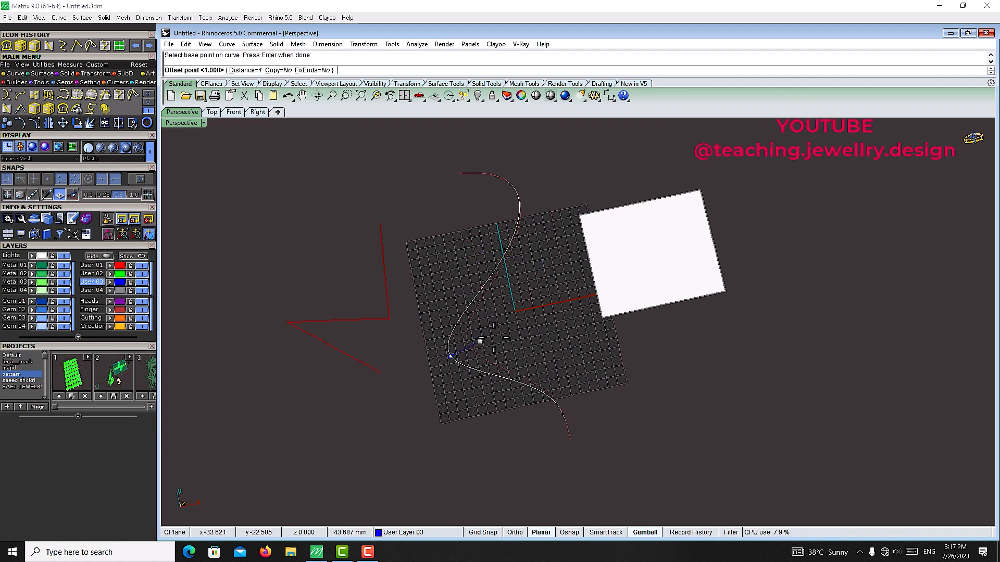
pyautogui.click(481, 338)
pyautogui.click(545, 391)
pyautogui.click(465, 423)
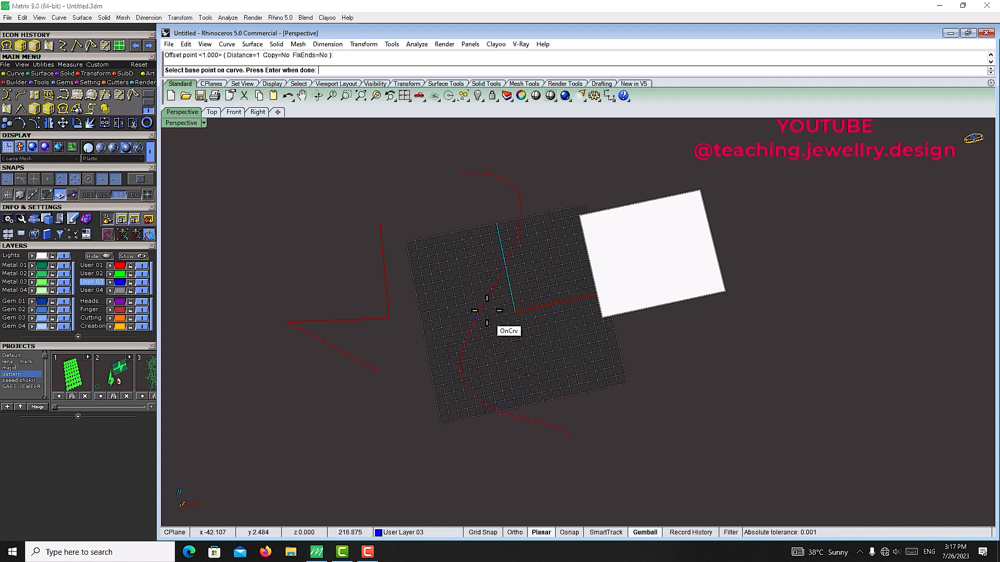
# Step: Soft-edit the upper arc of the wavy curve again and finish the command
pyautogui.click(495, 268)
pyautogui.click(526, 331)
pyautogui.click(517, 196)
pyautogui.click(552, 184)
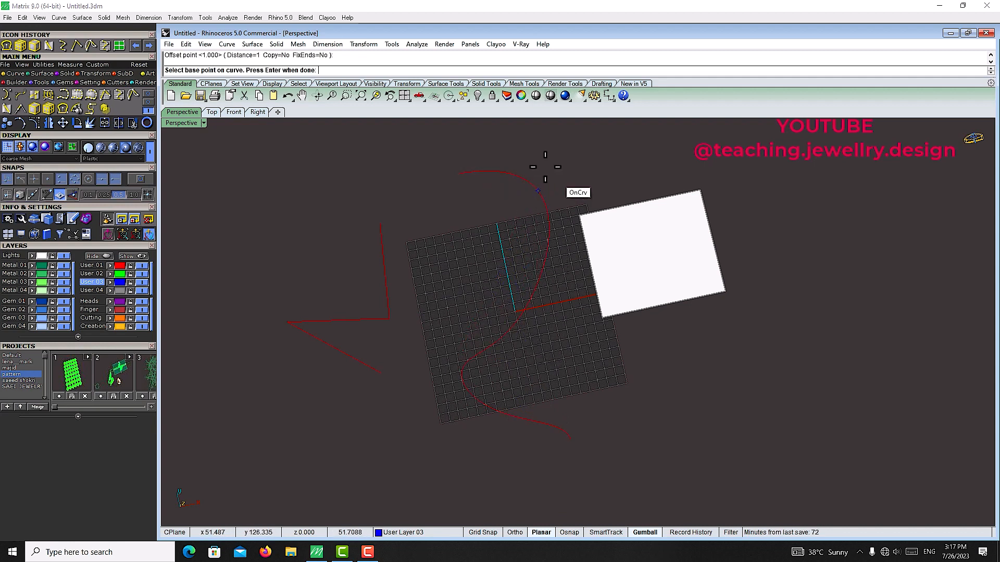
pyautogui.click(461, 173)
pyautogui.click(472, 221)
pyautogui.click(546, 235)
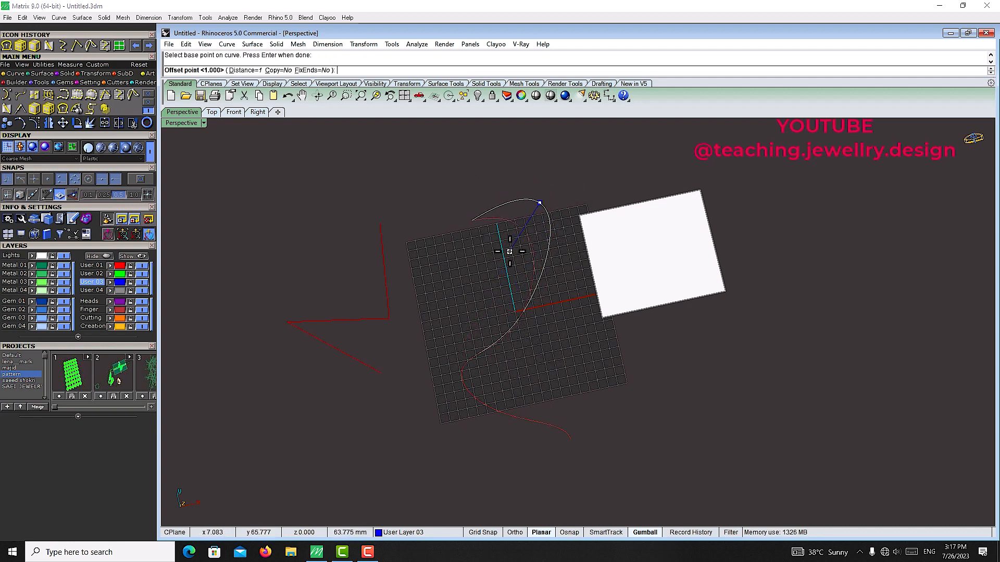
pyautogui.click(509, 252)
pyautogui.press('Return')
# Step: Select both curves and the plane surface, delete them, and open the surface tool set
pyautogui.scroll(-5, 509, 326)
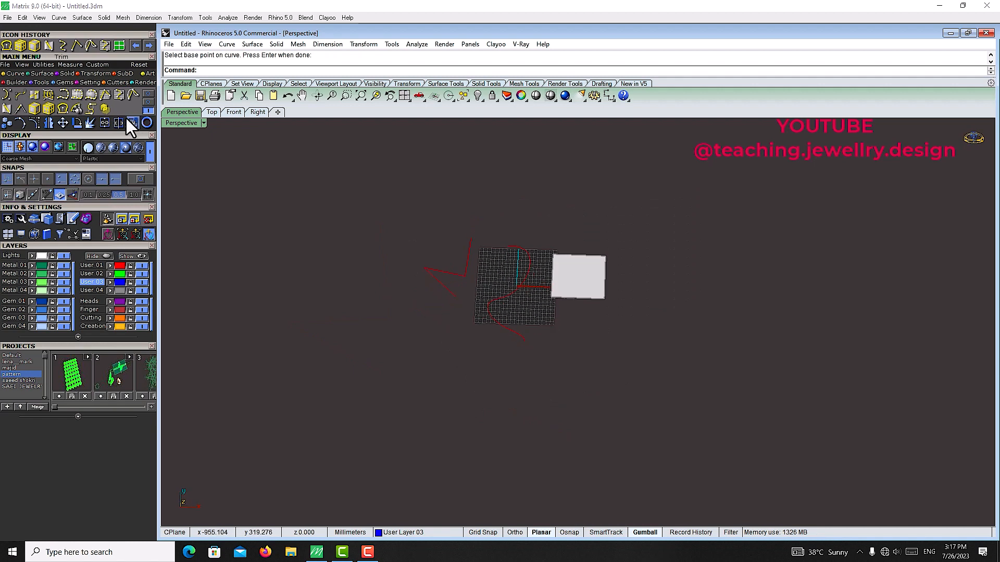
pyautogui.scroll(3, 592, 268)
pyautogui.moveTo(658, 232); pyautogui.dragTo(248, 420)
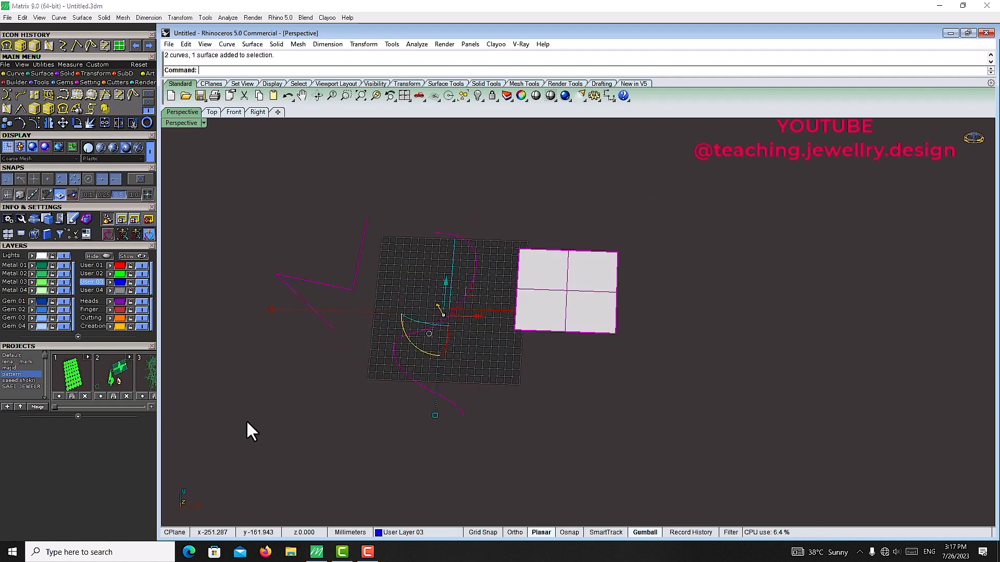
pyautogui.press('Delete')
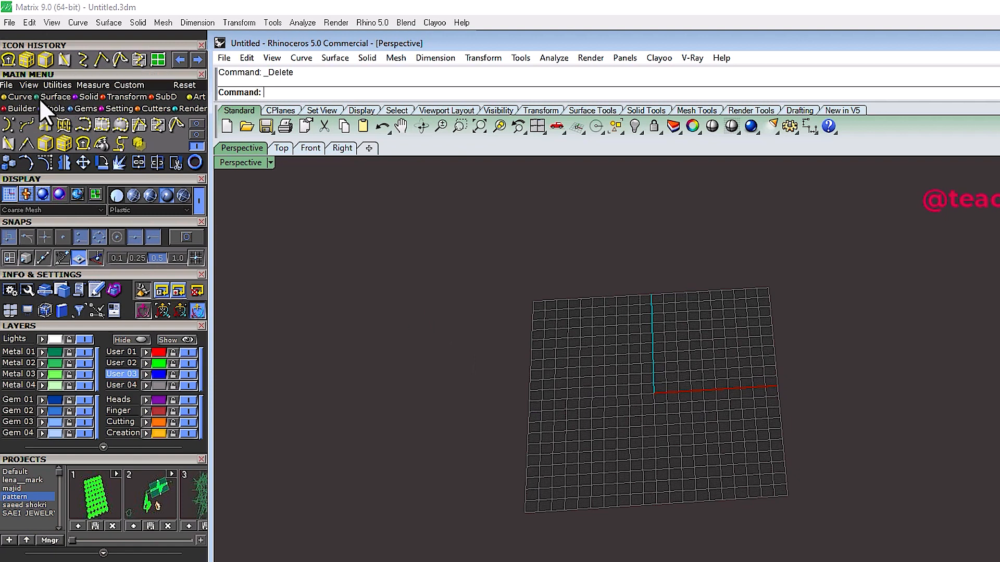
pyautogui.click(52, 96)
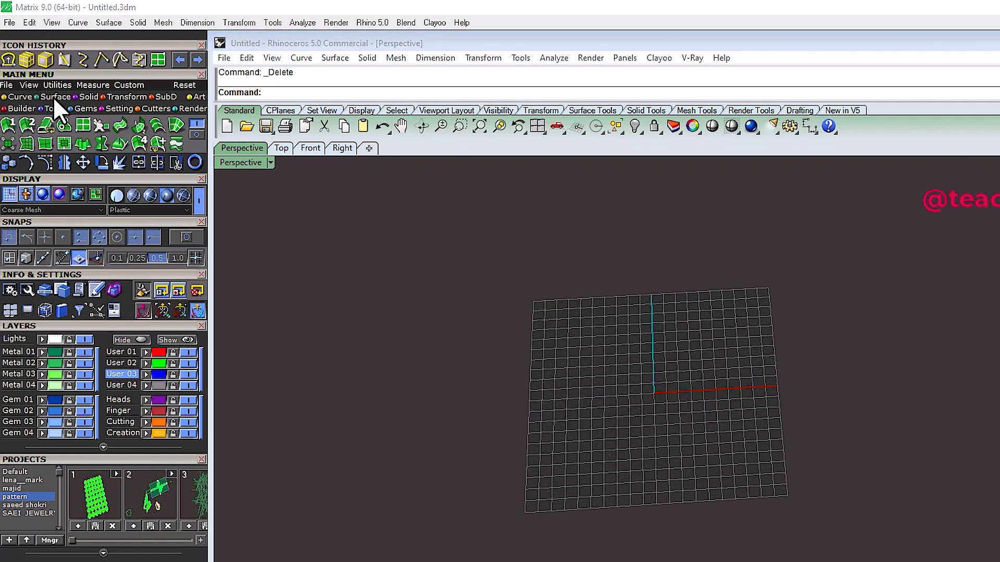